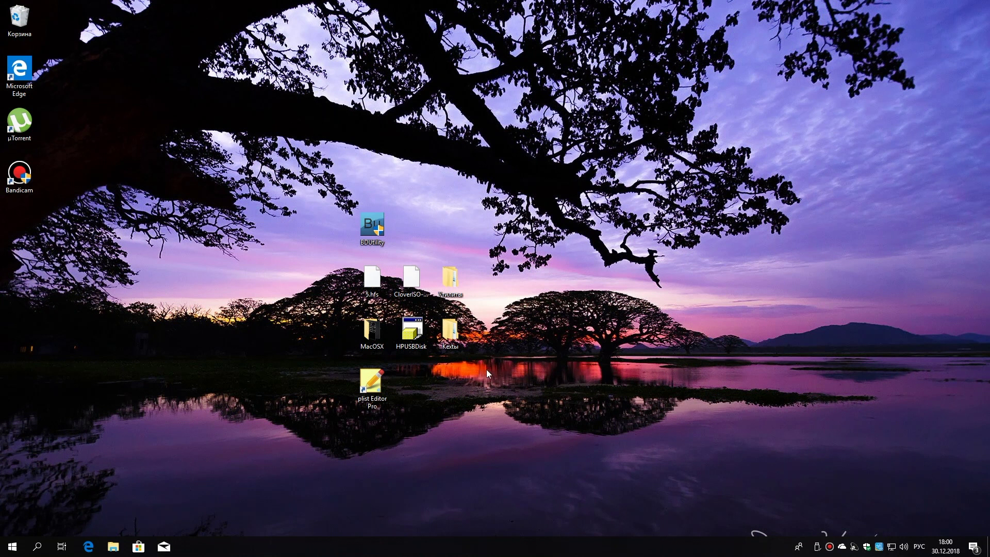
Run HPUSBDisk as administrator, quick-format the Sony USB drive (D:) as NTFS, and close the format tool
{"action": "right_click", "coordinate": [415, 323]}
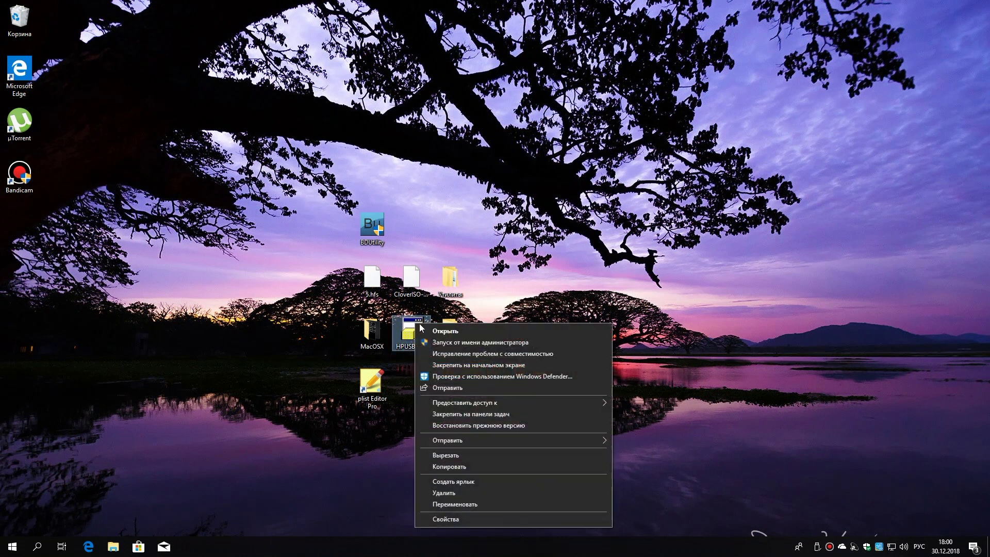
{"action": "left_click", "coordinate": [442, 343]}
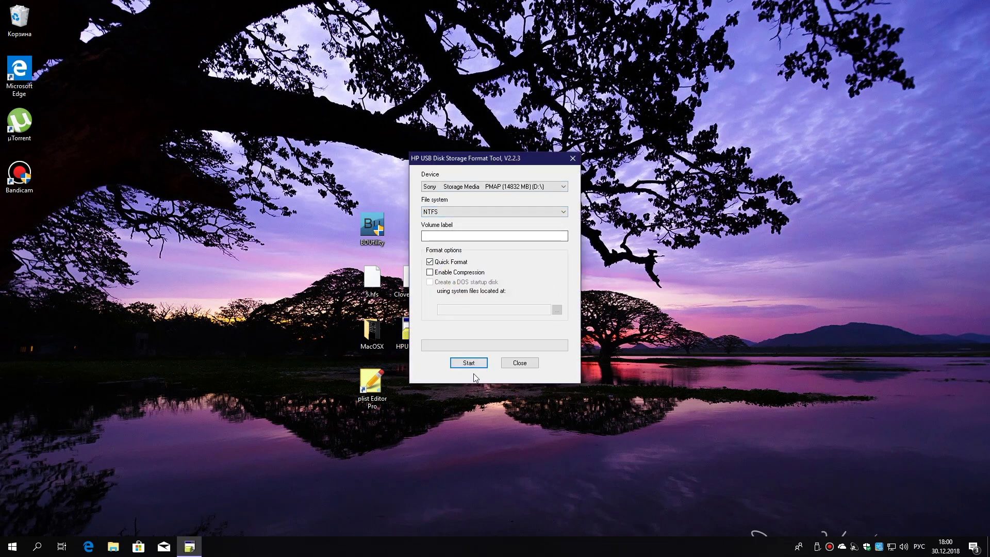
{"action": "left_click", "coordinate": [460, 363]}
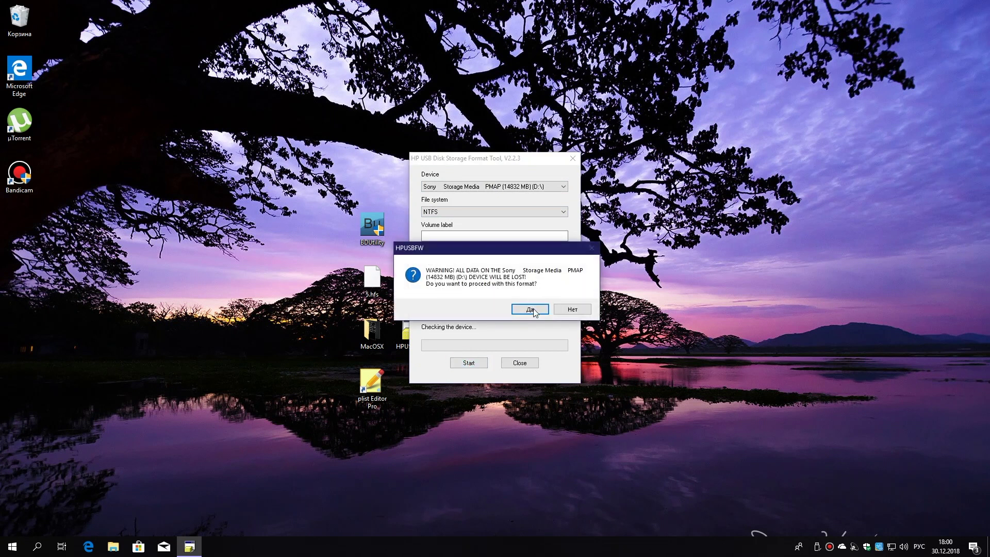
{"action": "left_click", "coordinate": [531, 310]}
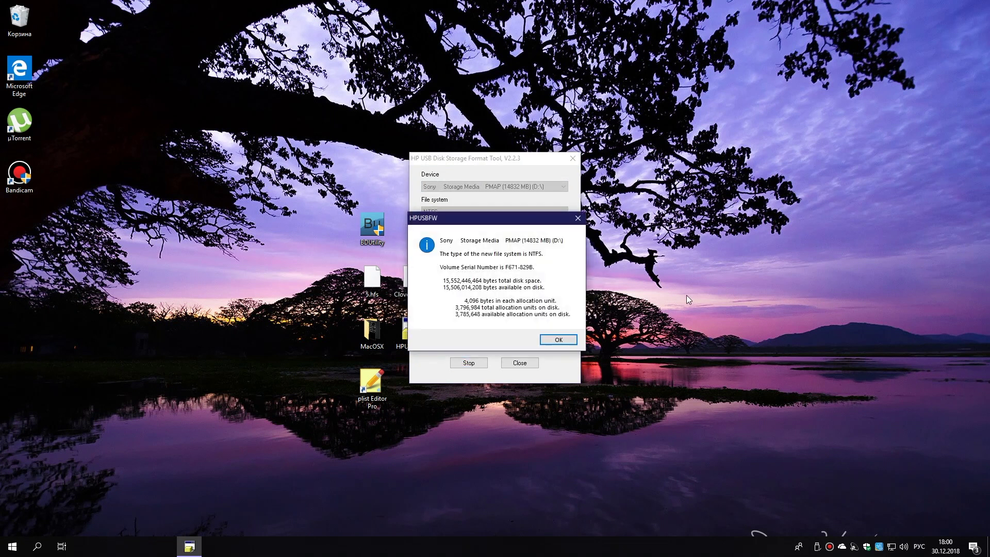
{"action": "left_click", "coordinate": [557, 339]}
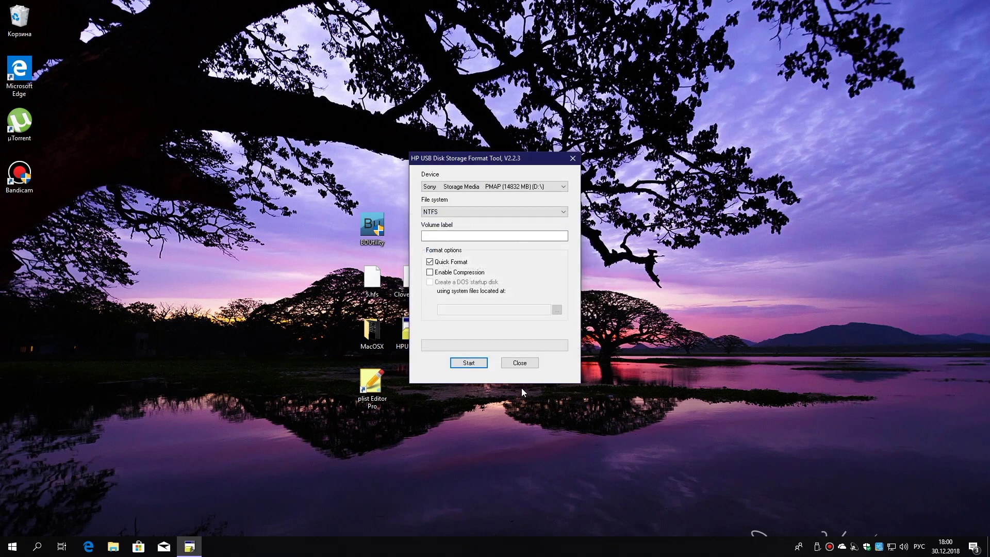
{"action": "left_click", "coordinate": [515, 363]}
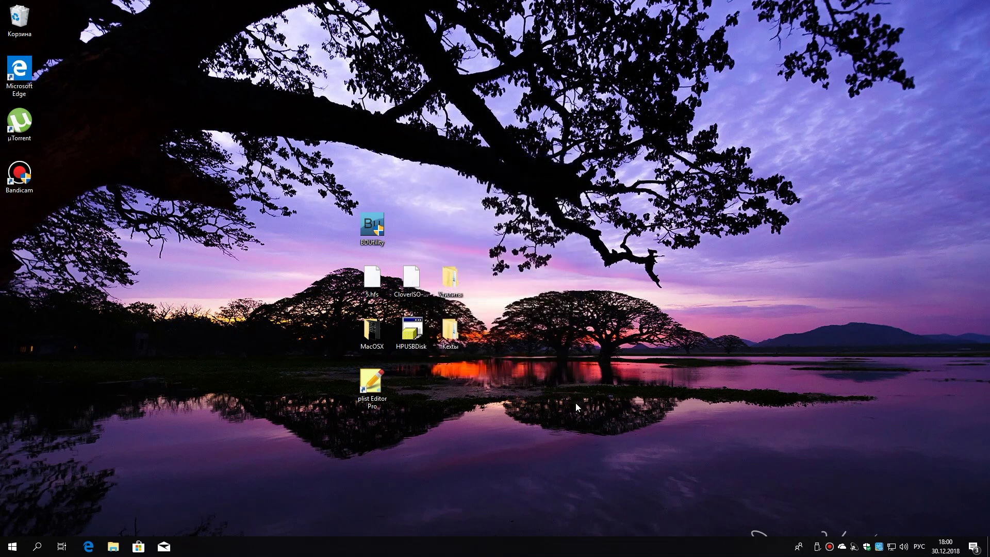
Run BDUtility as administrator and set the Clover bootloader source to the local file CloverISO-4813.tar.lzma
{"action": "left_click", "coordinate": [371, 226]}
{"action": "right_click", "coordinate": [371, 225]}
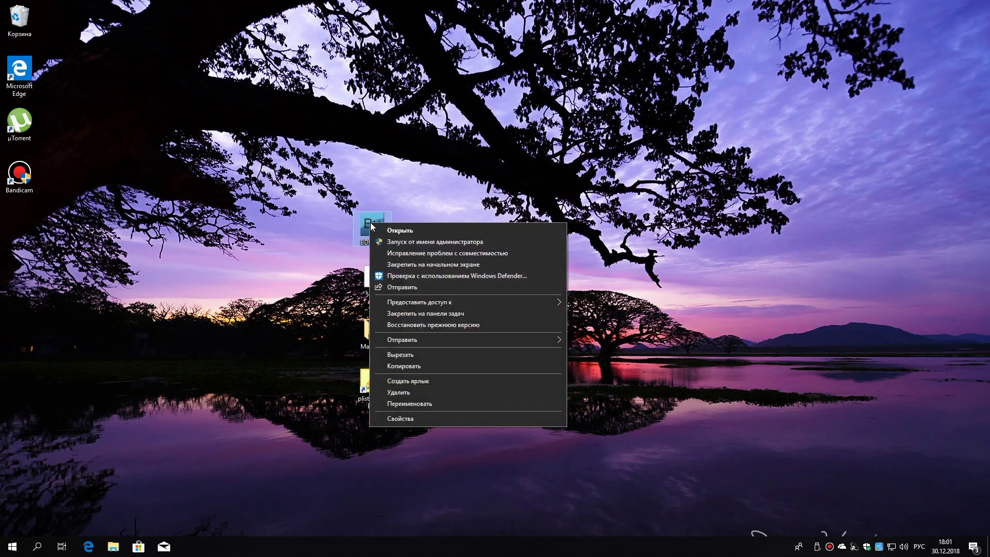
{"action": "left_click", "coordinate": [473, 242]}
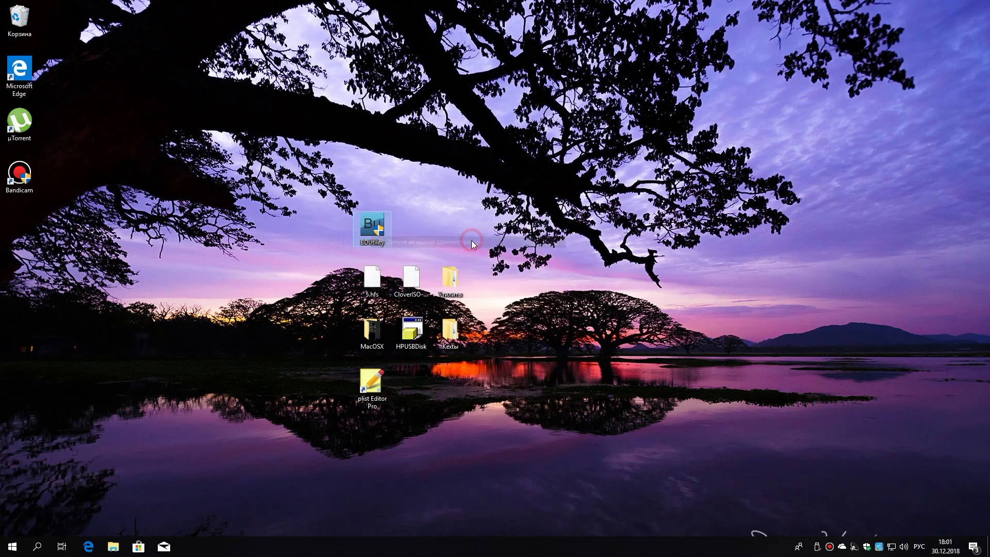
{"action": "left_click", "coordinate": [220, 248]}
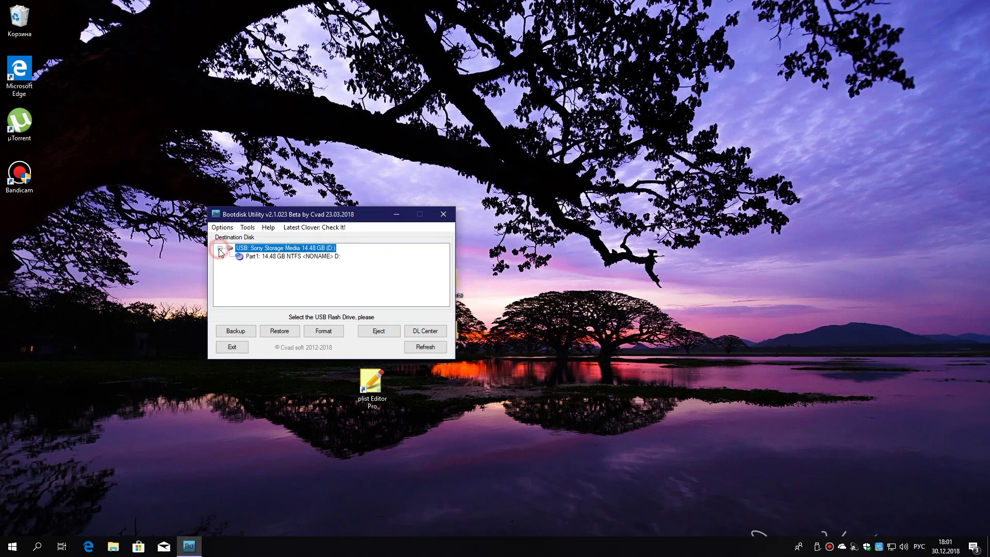
{"action": "left_click", "coordinate": [229, 228]}
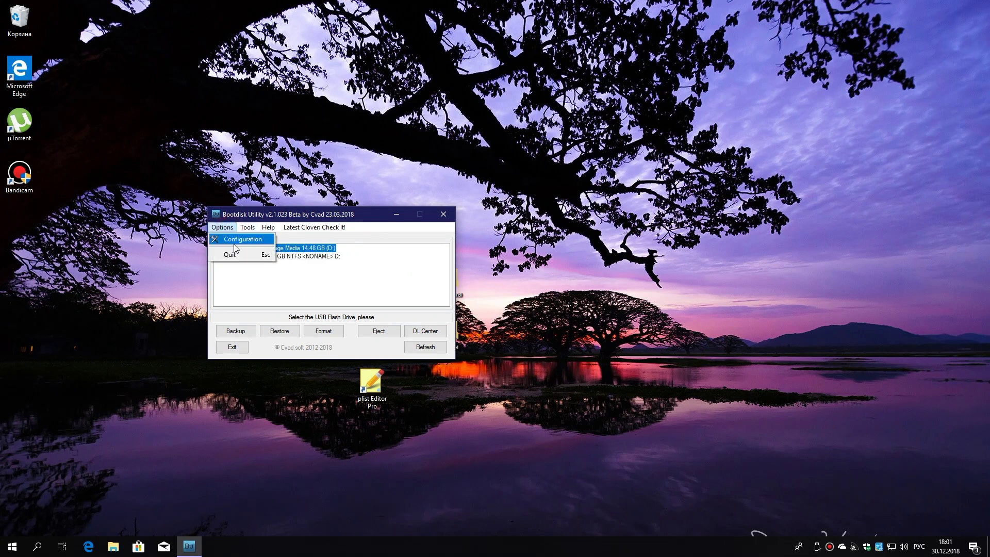
{"action": "left_click", "coordinate": [238, 240]}
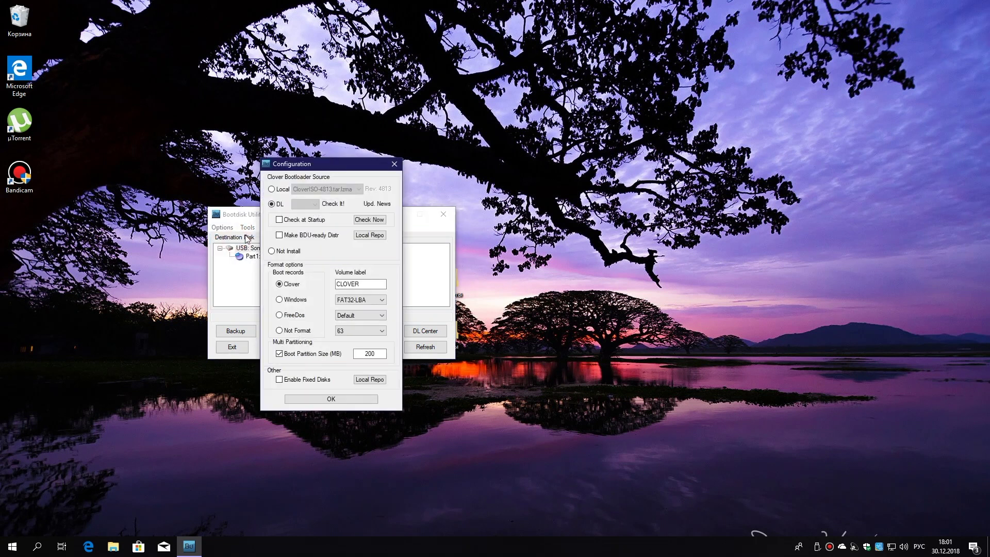
{"action": "left_click", "coordinate": [274, 190]}
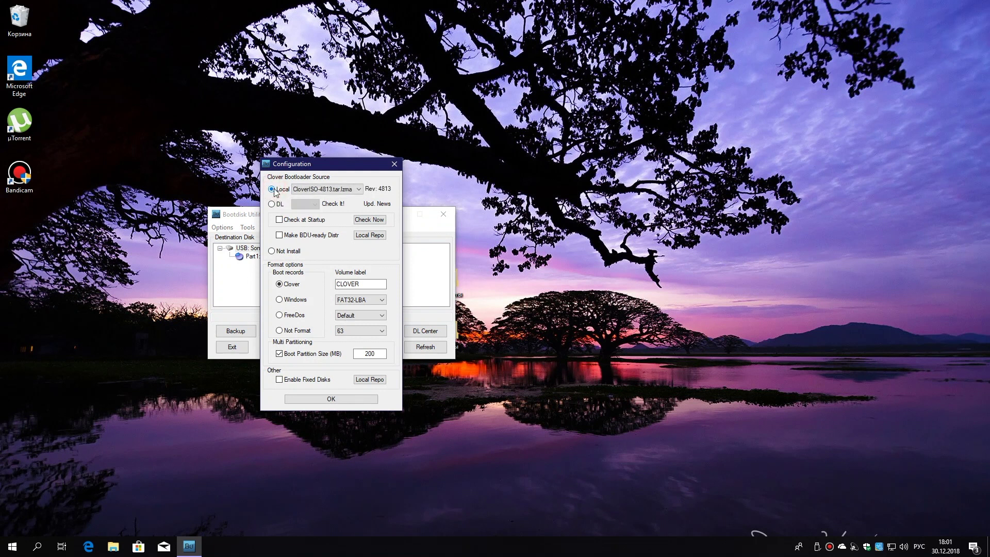
{"action": "left_click", "coordinate": [320, 399]}
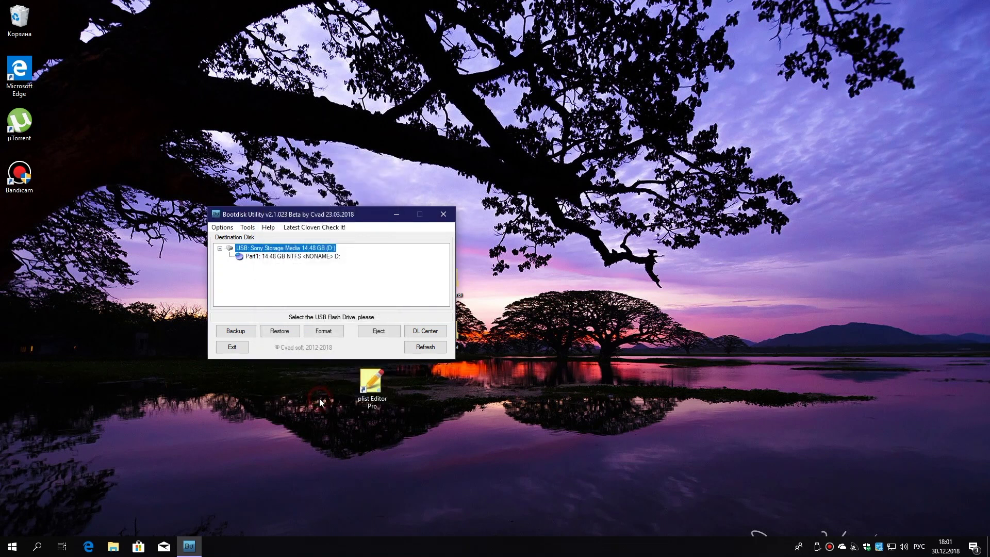
Format the Sony USB drive with the Clover bootloader, declining Windows' own offer to format disk D:
{"action": "left_click", "coordinate": [320, 332]}
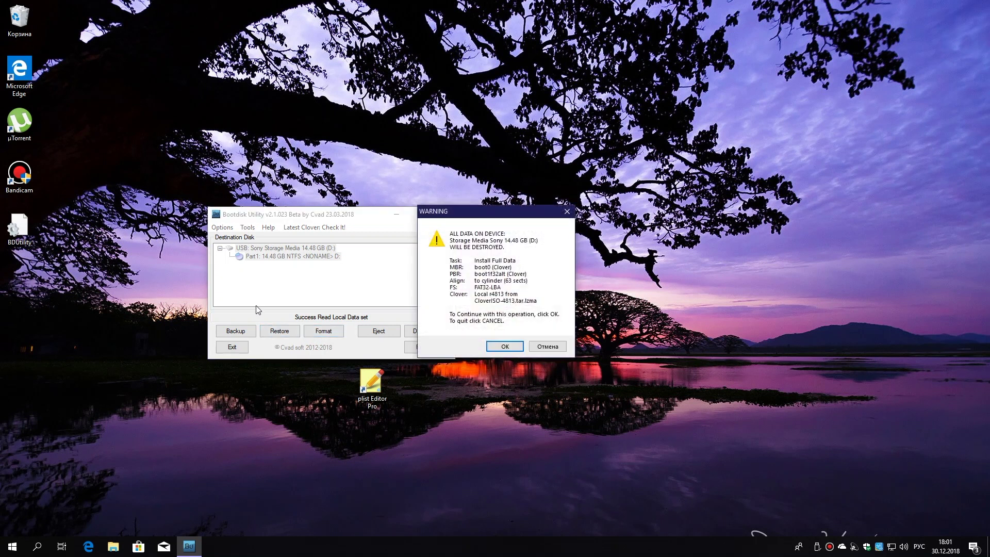
{"action": "left_click", "coordinate": [498, 349]}
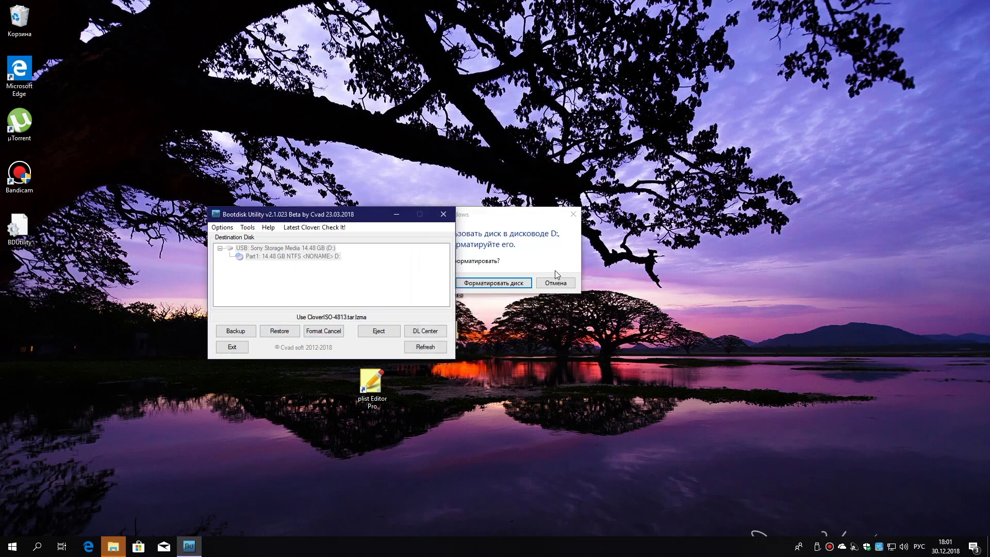
{"action": "left_click", "coordinate": [554, 282]}
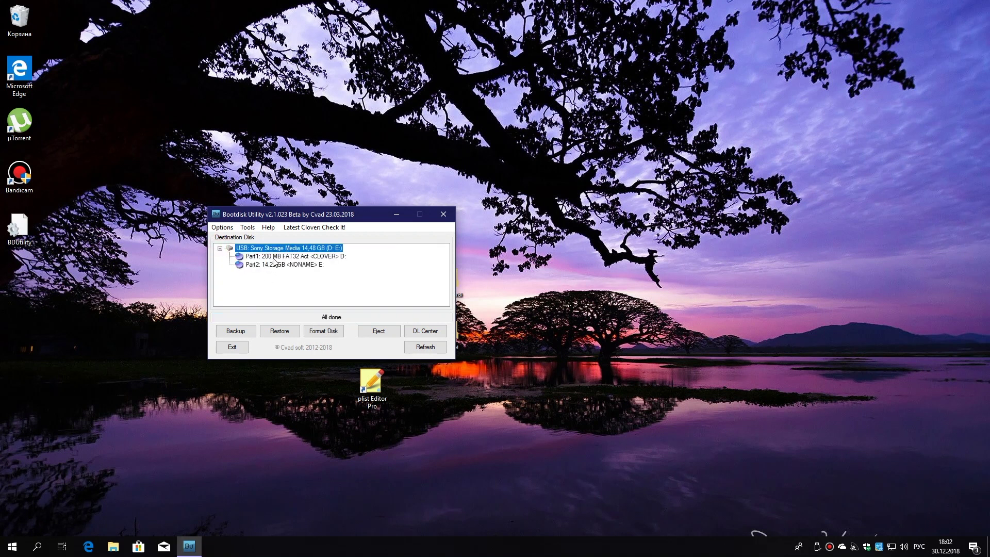
Restore the 5.hfs image from the desktop to the USB drive's second partition, and close Bootdisk Utility
{"action": "left_click", "coordinate": [284, 264]}
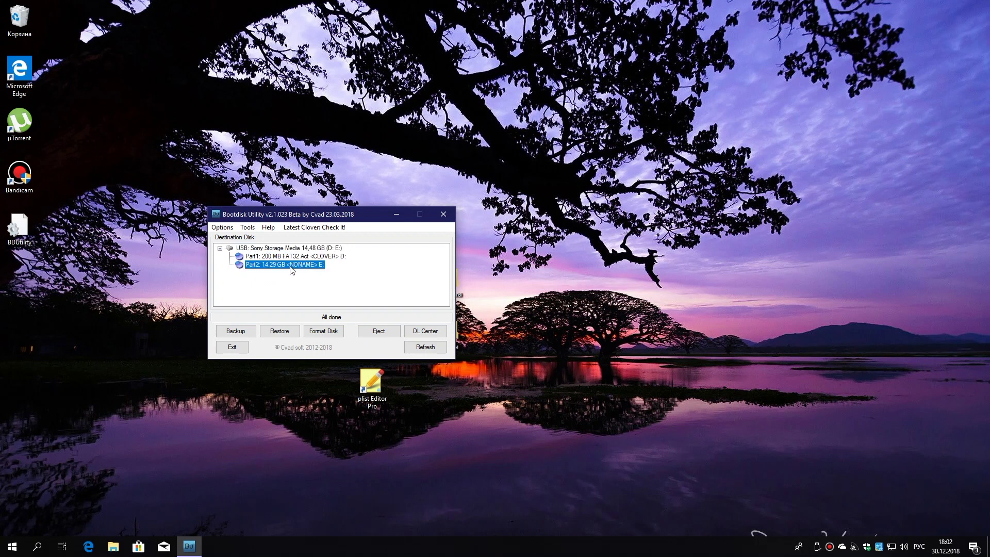
{"action": "left_click", "coordinate": [289, 334]}
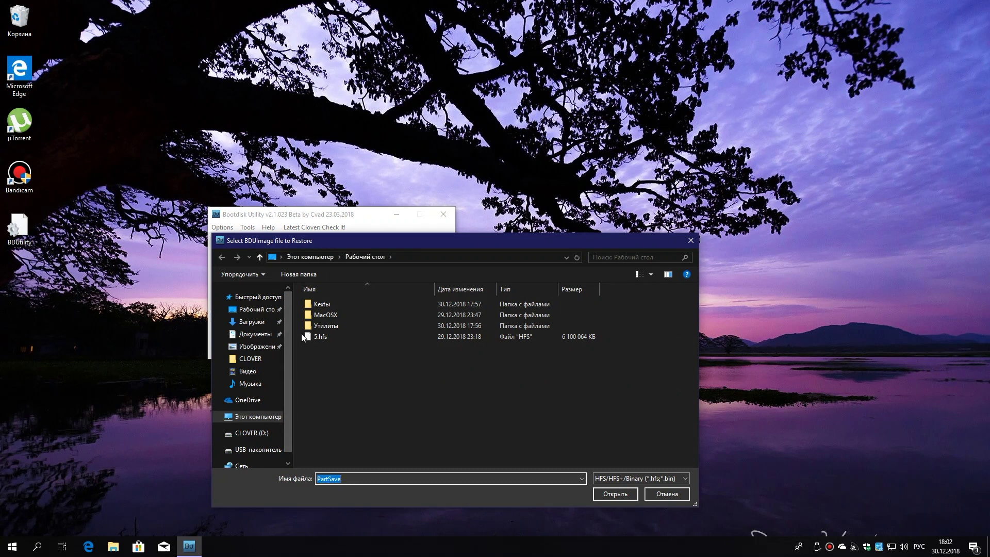
{"action": "left_click", "coordinate": [314, 337]}
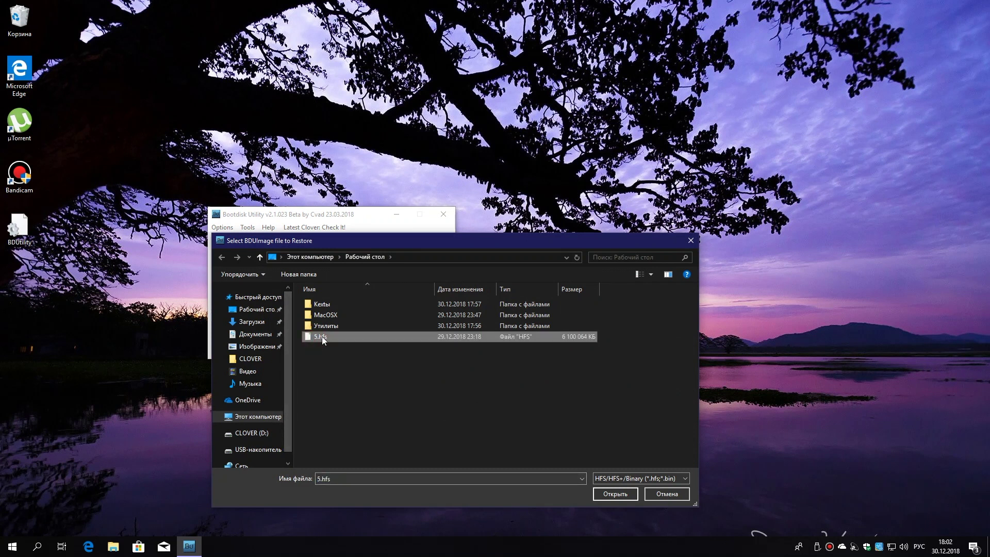
{"action": "left_click", "coordinate": [603, 494]}
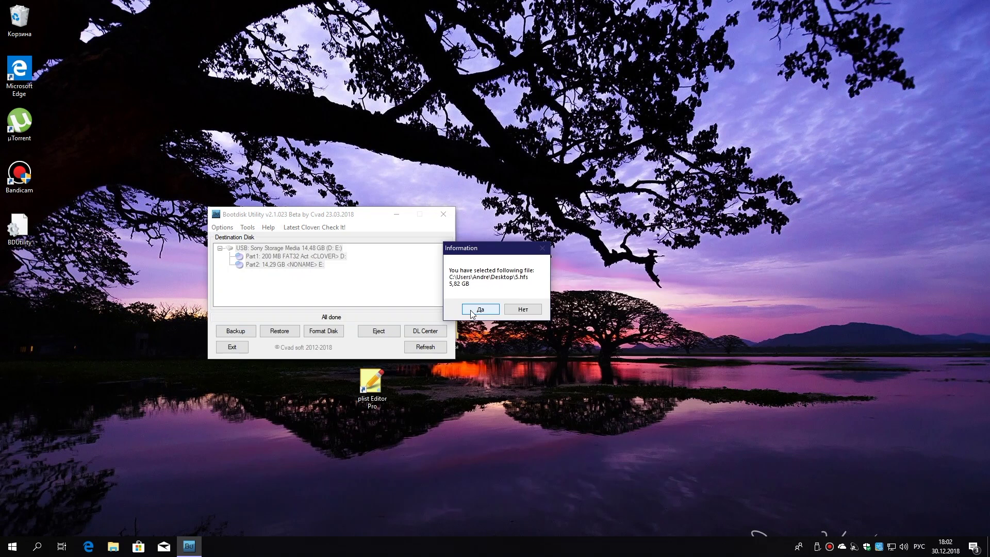
{"action": "left_click", "coordinate": [472, 310]}
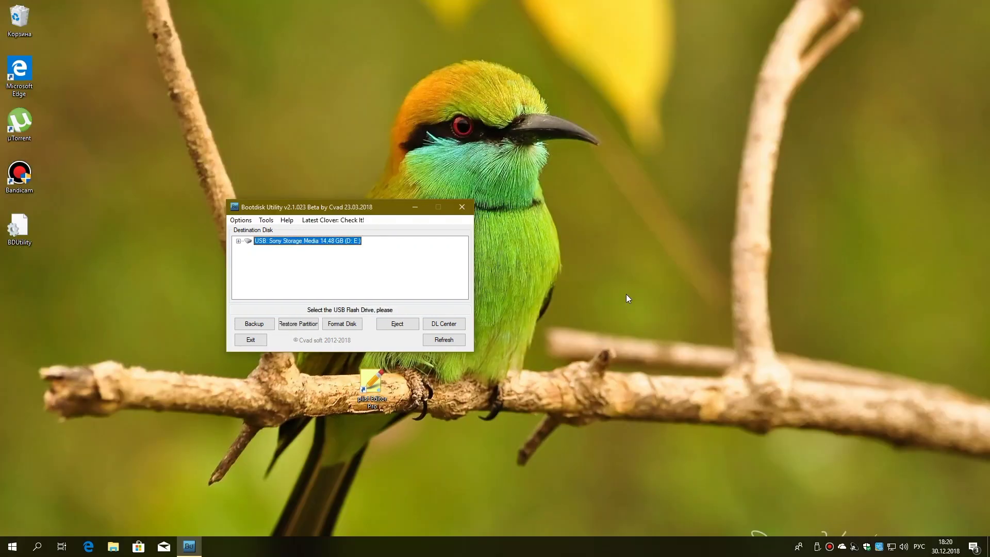
{"action": "left_click", "coordinate": [458, 208]}
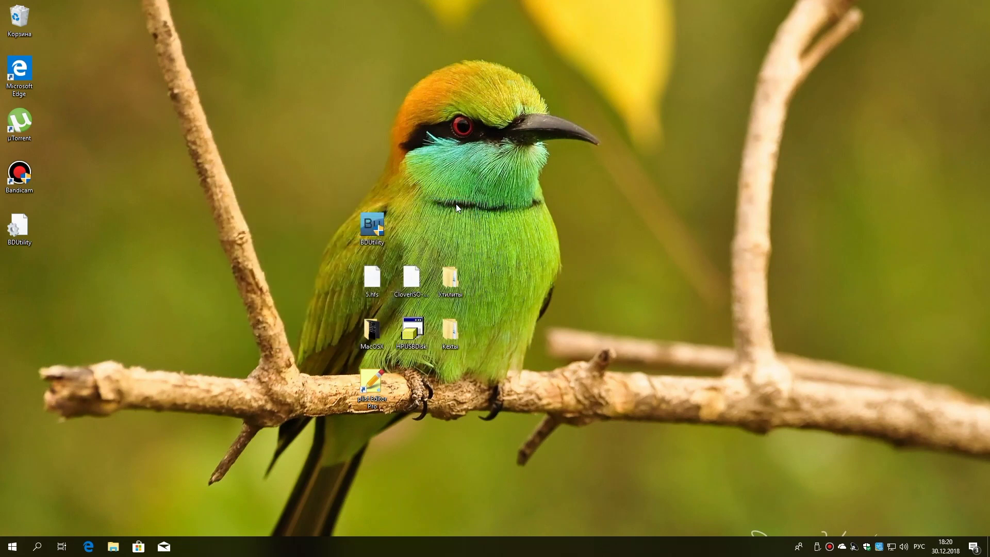
Open the EFI\CLOVER\kexts\Other folder on the CLOVER (D:) drive in File Explorer
{"action": "double_click", "coordinate": [20, 21]}
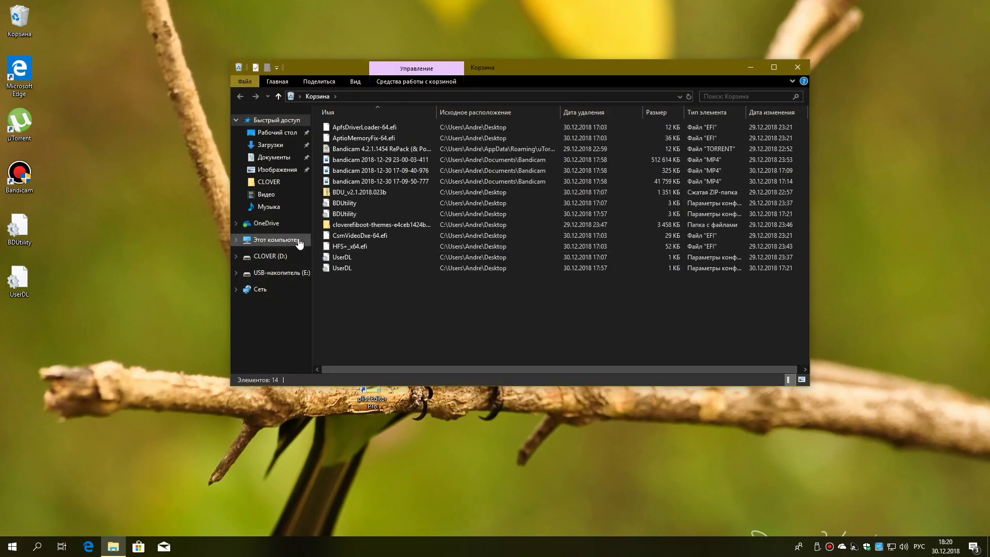
{"action": "left_click", "coordinate": [298, 241]}
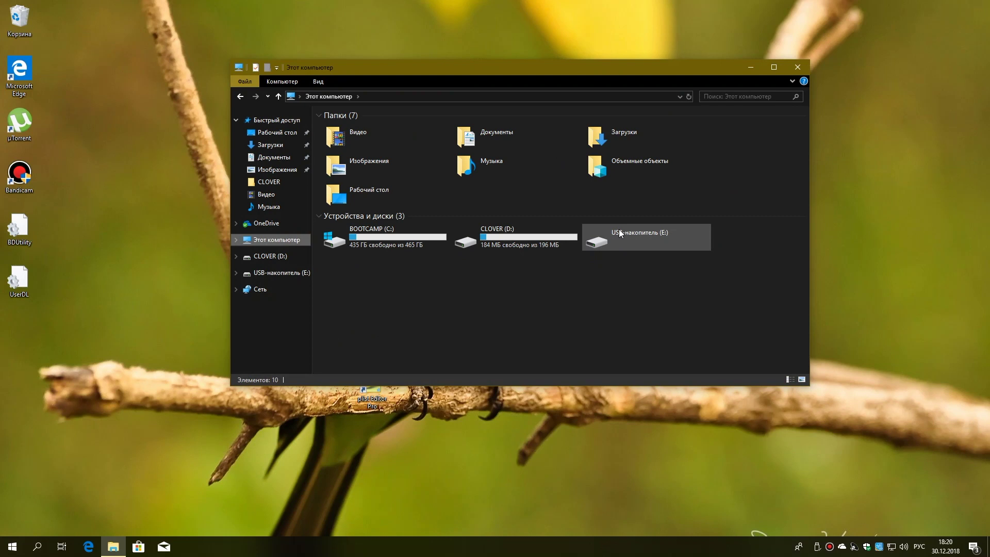
{"action": "double_click", "coordinate": [555, 237]}
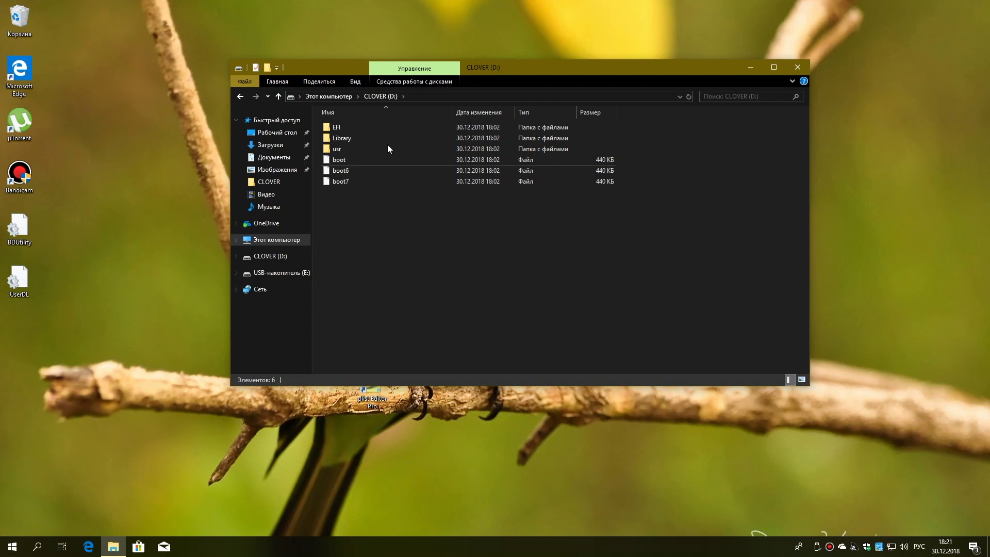
{"action": "double_click", "coordinate": [370, 125]}
{"action": "left_click", "coordinate": [368, 138]}
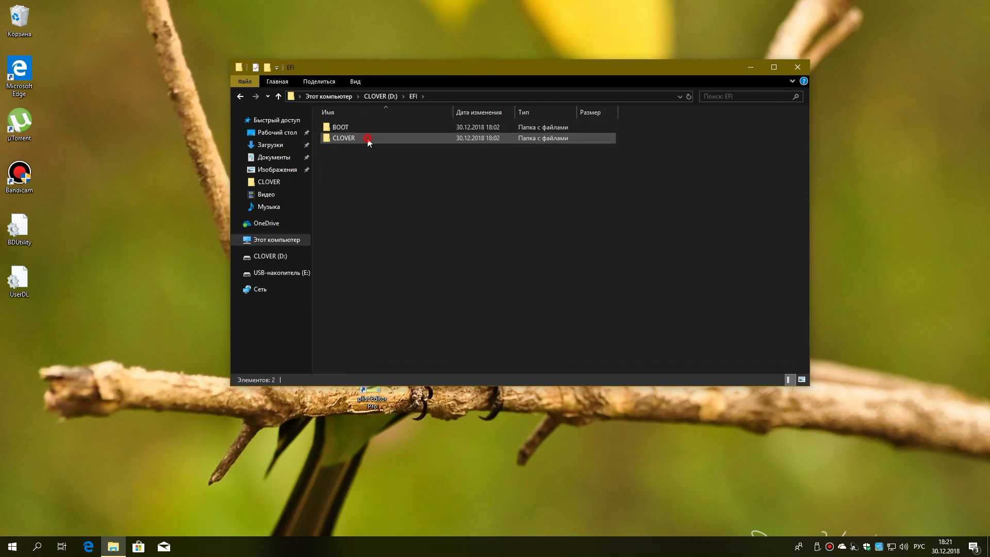
{"action": "double_click", "coordinate": [369, 138]}
{"action": "double_click", "coordinate": [376, 192]}
{"action": "double_click", "coordinate": [350, 128]}
{"action": "left_click", "coordinate": [352, 138]}
Permanently delete the existing FakeSMC.kext from the kexts\Other folder
{"action": "left_click", "coordinate": [358, 126]}
{"action": "right_click", "coordinate": [357, 124]}
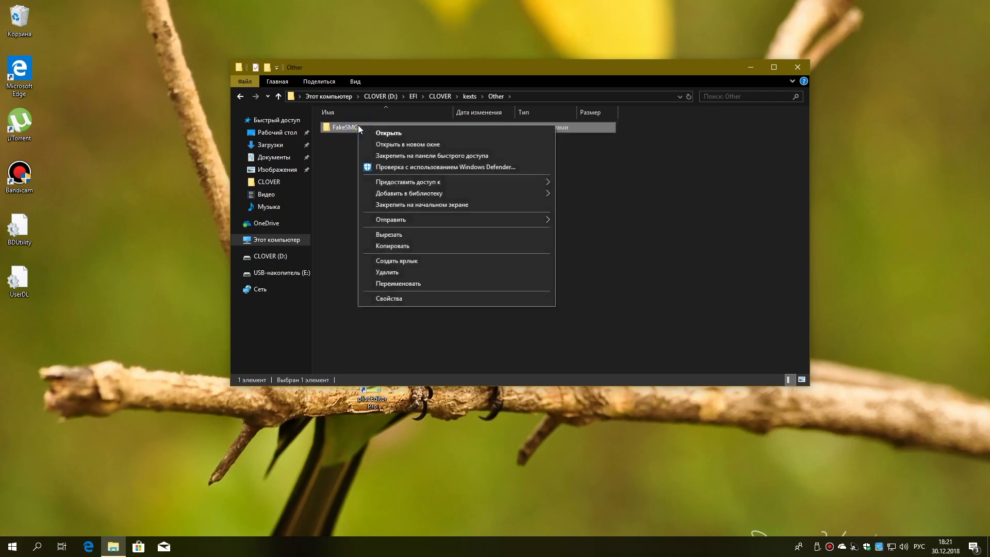
{"action": "left_click", "coordinate": [412, 272]}
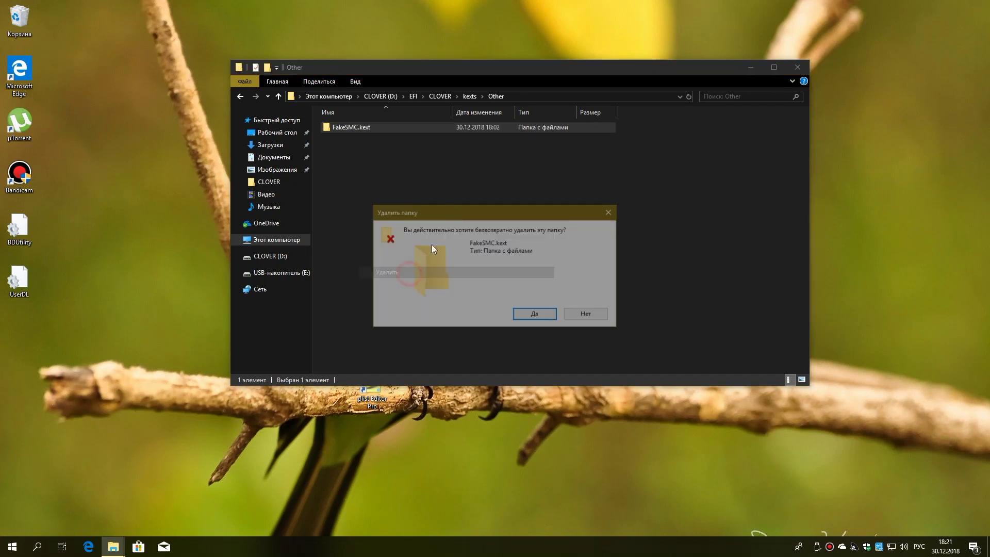
{"action": "left_click", "coordinate": [535, 316]}
Copy FakeSMC.kext from the fakesmc folder in the desktop's Кехты collection into the kexts\Other folder
{"action": "left_click_drag", "start_coordinate": [521, 67], "coordinate": [761, 109]}
{"action": "double_click", "coordinate": [450, 334]}
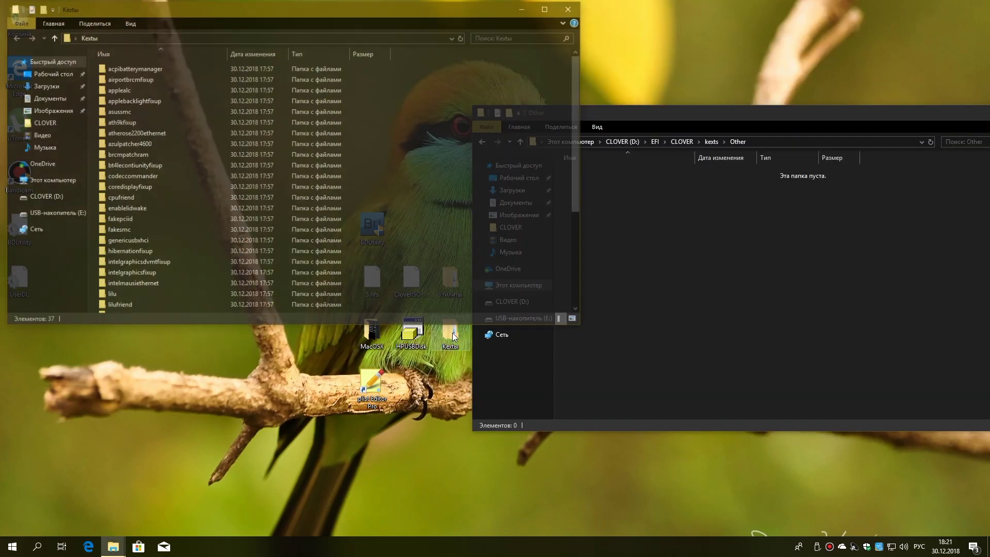
{"action": "left_click", "coordinate": [144, 234]}
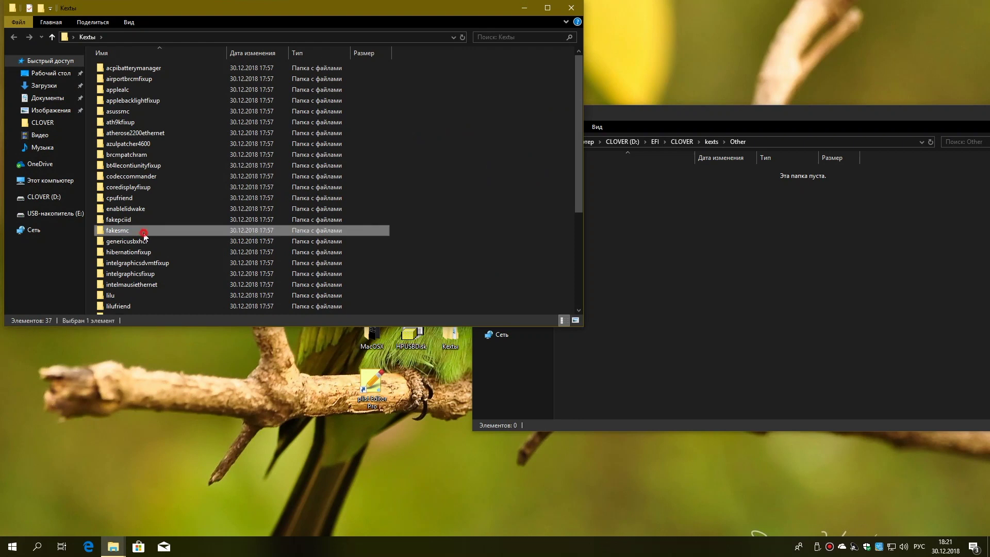
{"action": "double_click", "coordinate": [143, 233]}
{"action": "left_click_drag", "start_coordinate": [139, 70], "coordinate": [773, 287]}
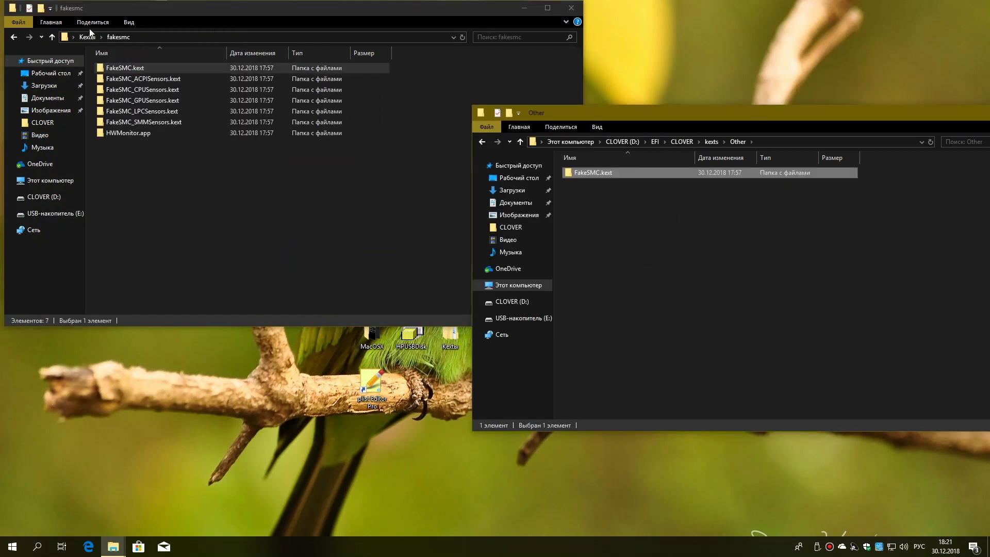
Copy AppleALC.kext from the applealc folder of the Кехты collection into the kexts\Other folder
{"action": "left_click", "coordinate": [14, 37]}
{"action": "left_click", "coordinate": [123, 90]}
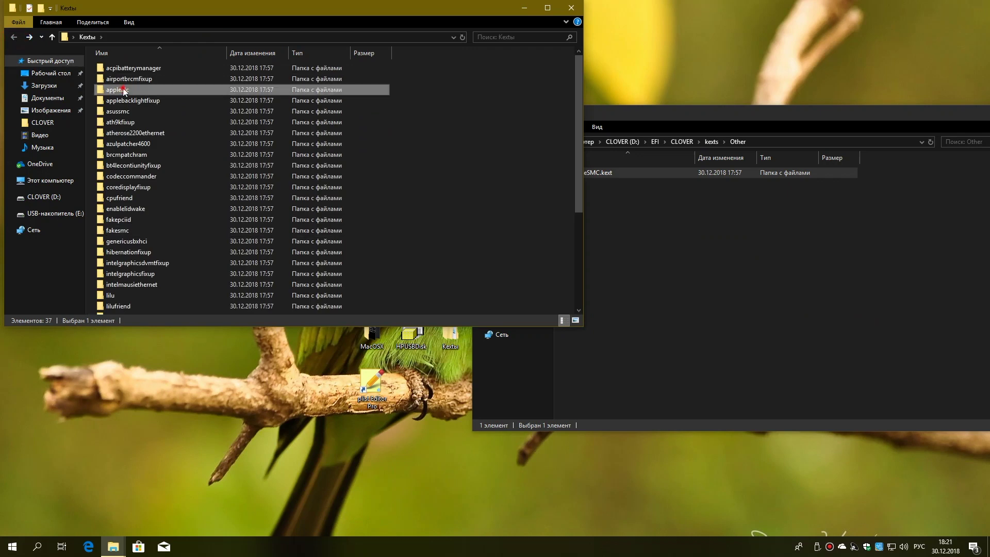
{"action": "double_click", "coordinate": [123, 90]}
{"action": "left_click_drag", "start_coordinate": [124, 67], "coordinate": [655, 292]}
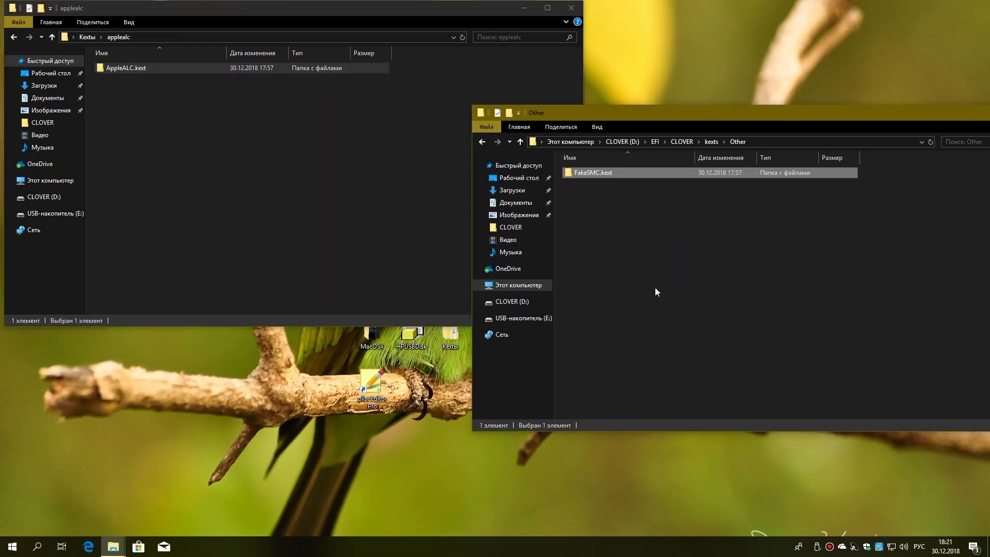
Copy Lilu.kext from the lilu folder of the Кехты collection into the kexts\Other folder
{"action": "left_click", "coordinate": [14, 38]}
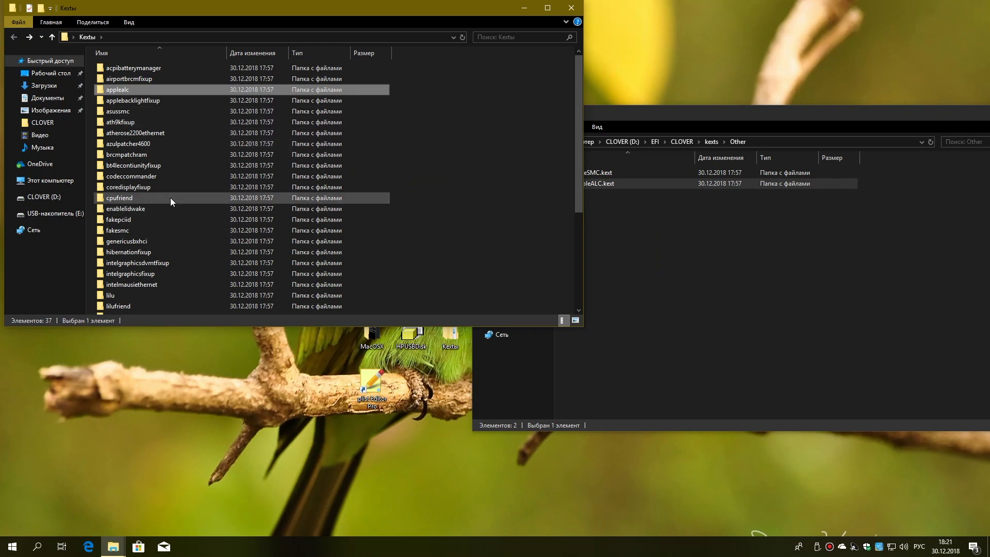
{"action": "left_click", "coordinate": [143, 296]}
{"action": "double_click", "coordinate": [143, 297]}
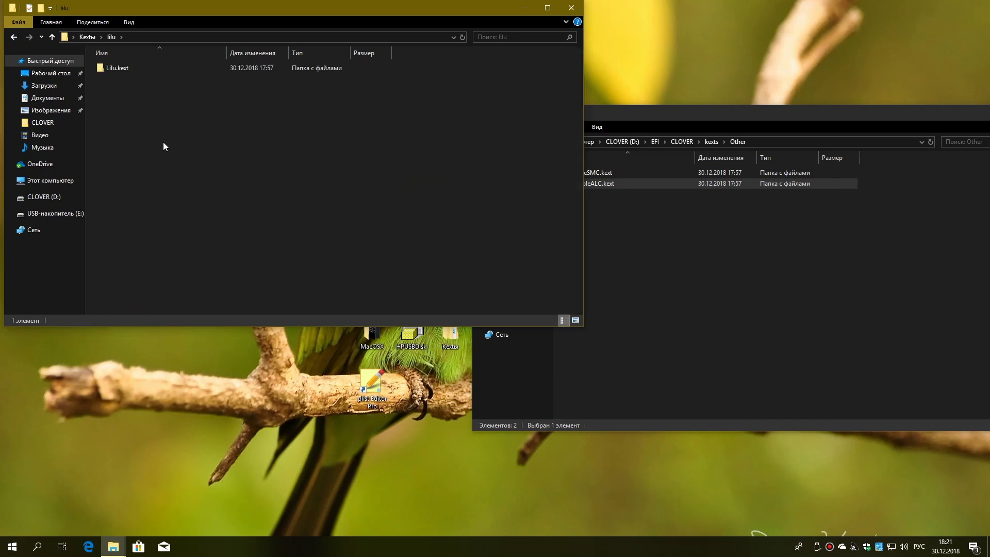
{"action": "left_click_drag", "start_coordinate": [118, 68], "coordinate": [846, 324]}
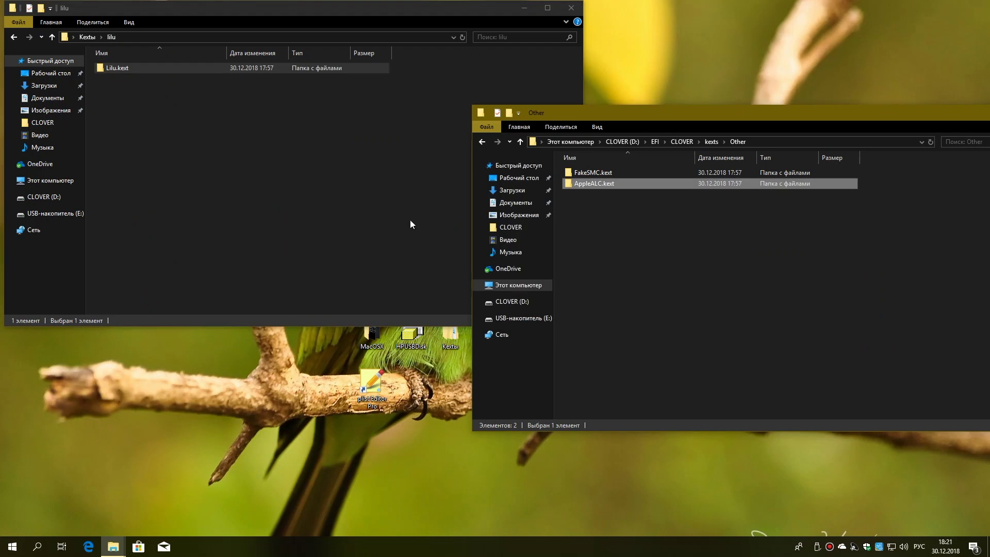
Copy WhateverGreen.kext from the whatevergreen folder of the Кехты collection into the kexts\Other folder
{"action": "left_click", "coordinate": [14, 37]}
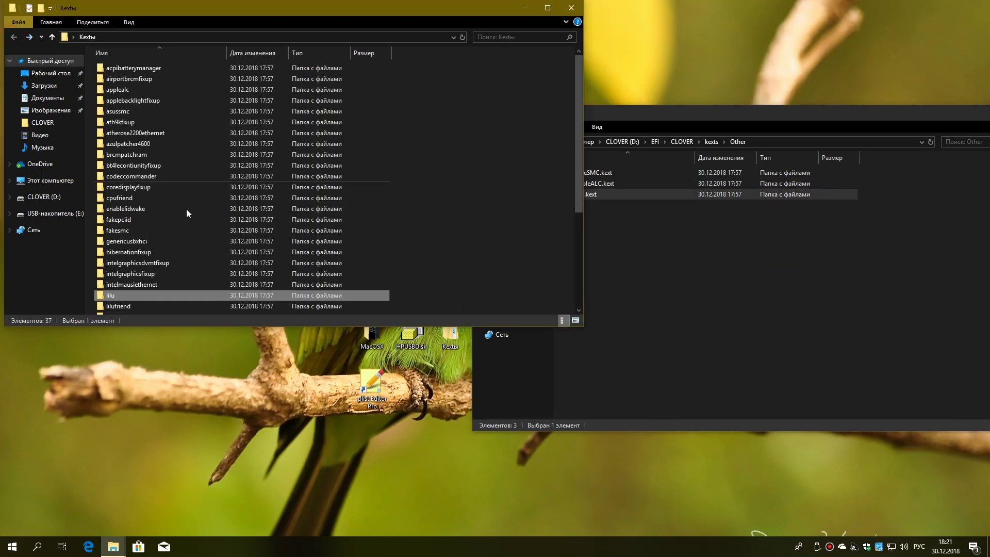
{"action": "scroll", "coordinate": [134, 303], "scroll_direction": "down", "scroll_amount": 2}
{"action": "left_click", "coordinate": [170, 308]}
{"action": "left_click", "coordinate": [166, 311]}
{"action": "left_click", "coordinate": [174, 307]}
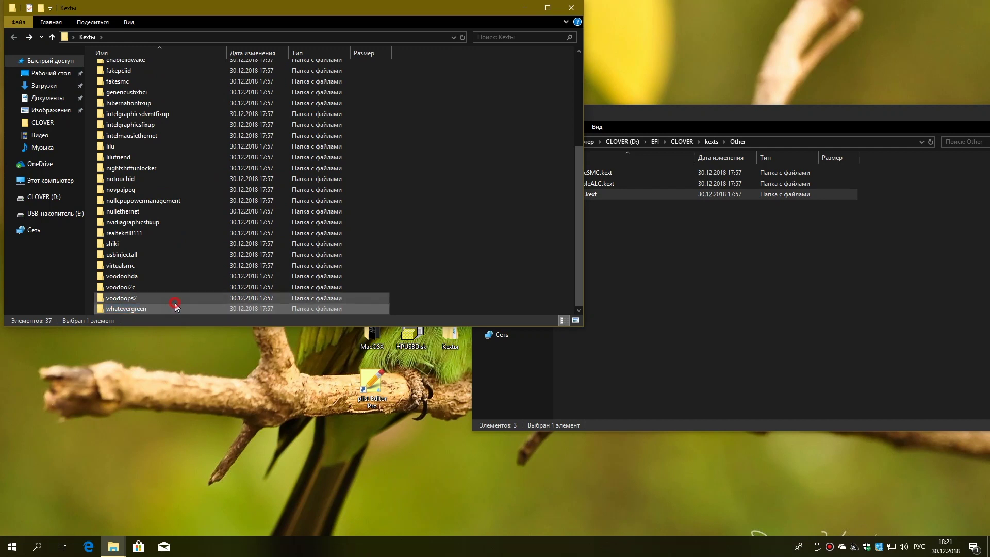
{"action": "double_click", "coordinate": [173, 307]}
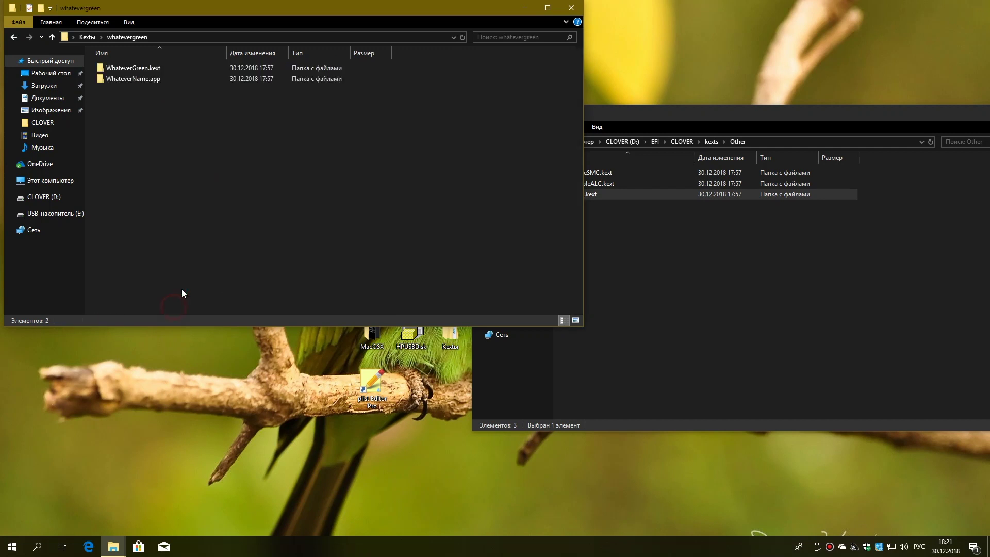
{"action": "left_click_drag", "start_coordinate": [143, 71], "coordinate": [608, 293]}
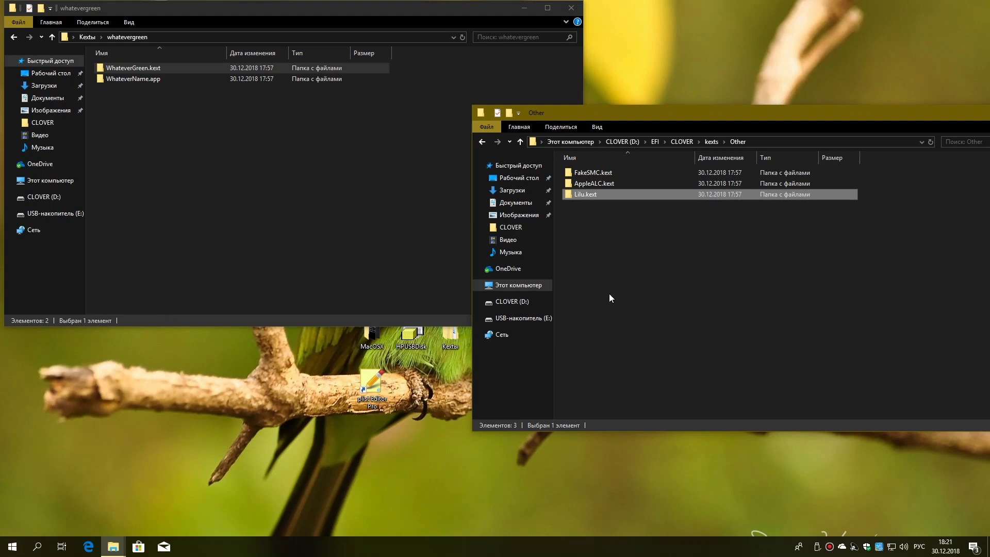
Copy CPUFriend.kext from the cpufriend folder of the Кехты collection into the kexts\Other folder
{"action": "left_click", "coordinate": [14, 37]}
{"action": "scroll", "coordinate": [144, 176], "scroll_direction": "up", "scroll_amount": 3}
{"action": "scroll", "coordinate": [144, 176], "scroll_direction": "up", "scroll_amount": 1}
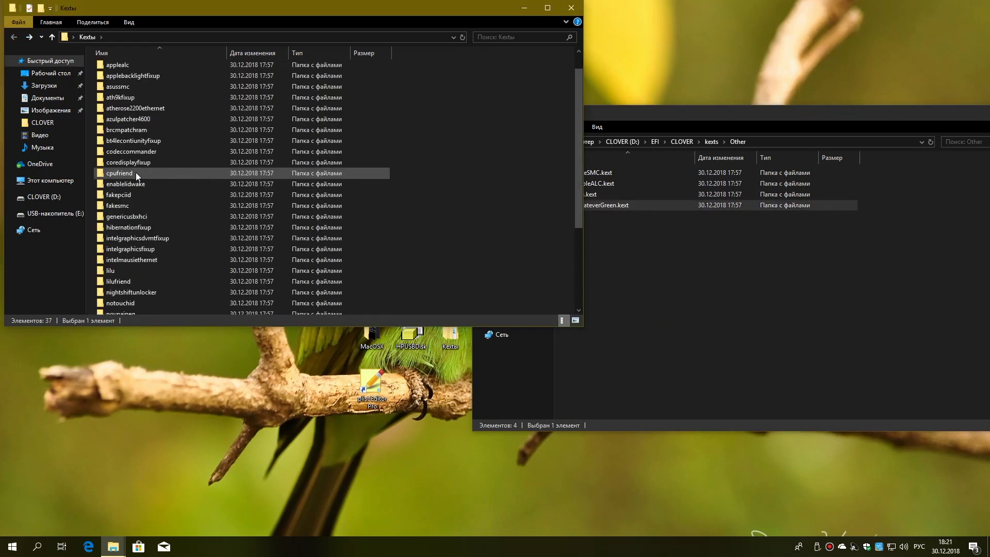
{"action": "double_click", "coordinate": [137, 172]}
{"action": "left_click_drag", "start_coordinate": [124, 66], "coordinate": [712, 316]}
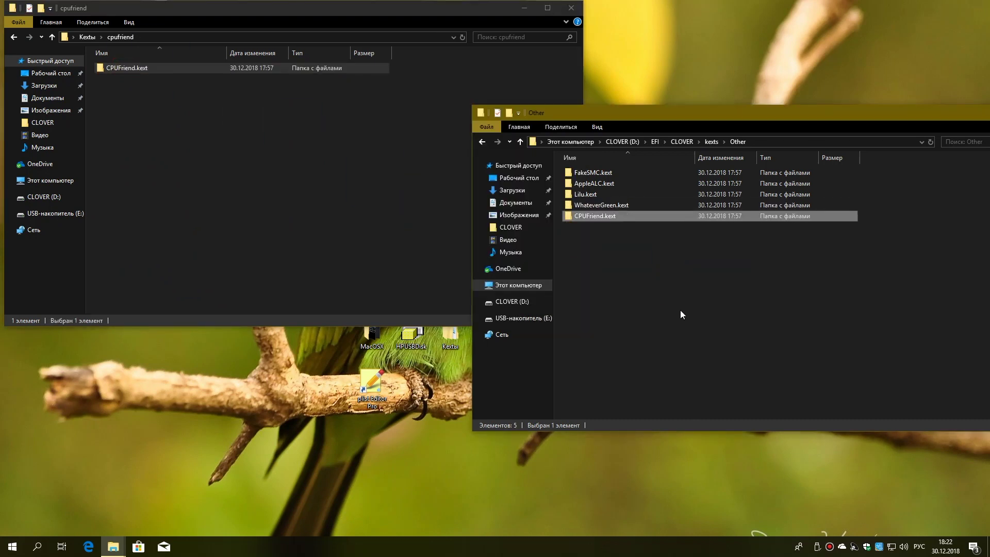
Copy RealtekRTL8111.kext from the Version 2.2.2 Release folder inside realtekrtl8111 into the kexts\Other folder
{"action": "left_click", "coordinate": [13, 37]}
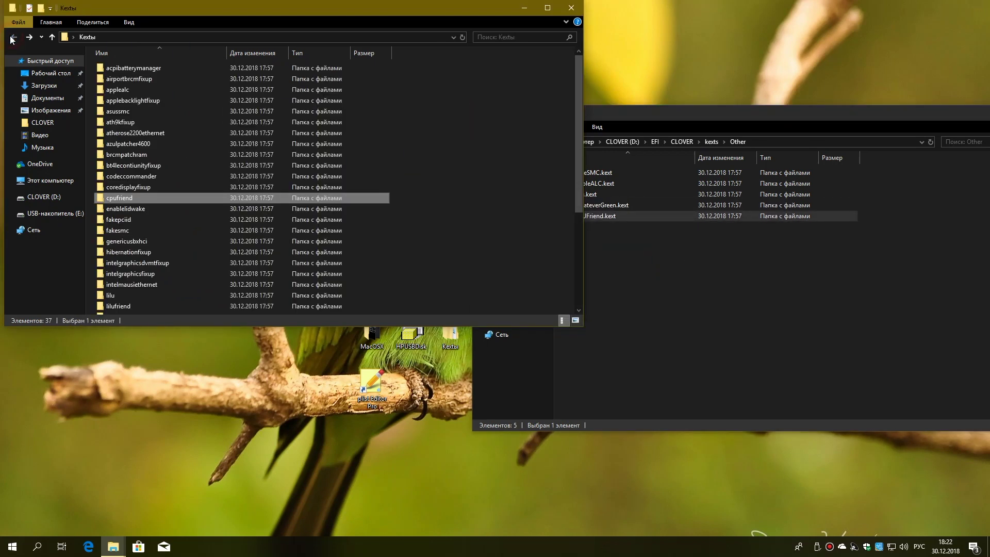
{"action": "scroll", "coordinate": [185, 238], "scroll_direction": "down", "scroll_amount": 4}
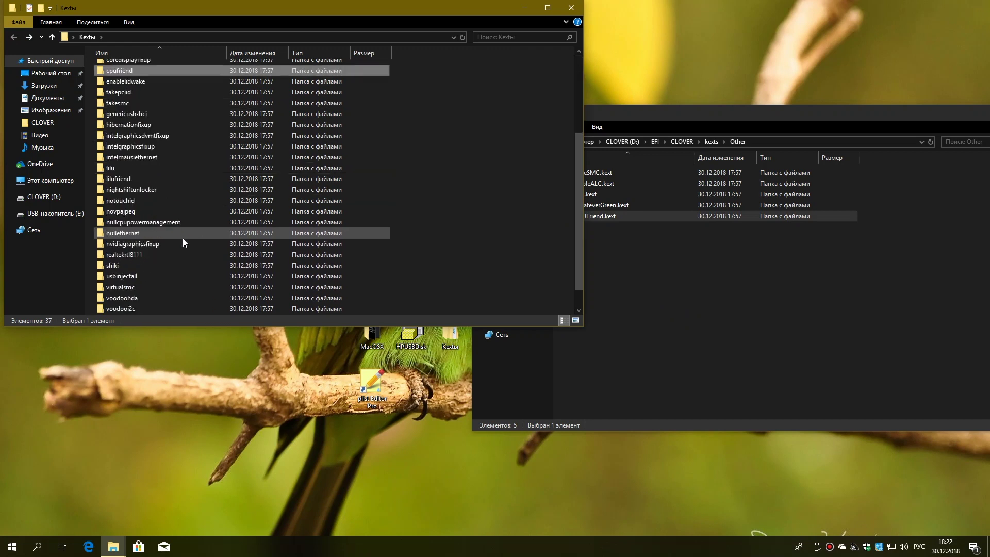
{"action": "double_click", "coordinate": [168, 259]}
{"action": "double_click", "coordinate": [122, 68]}
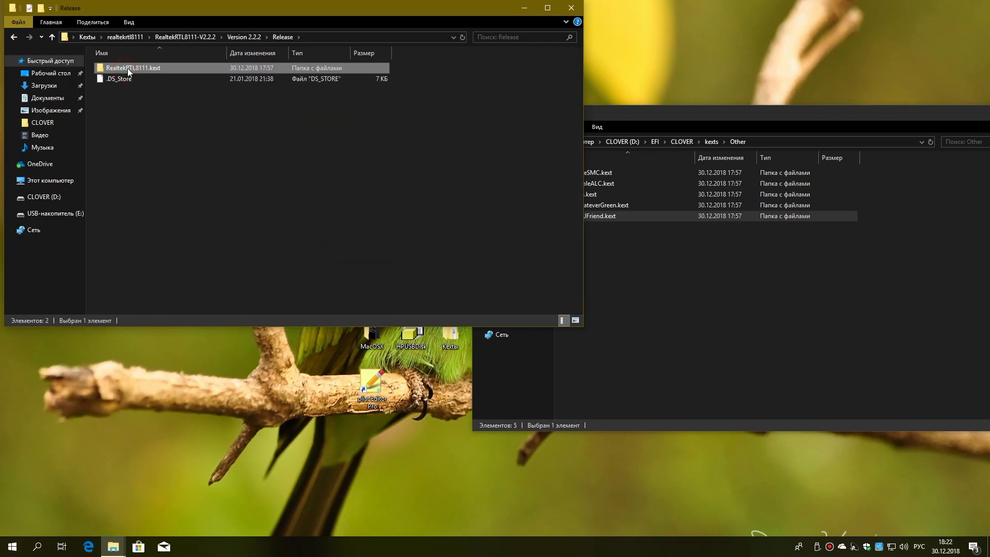
{"action": "left_click_drag", "start_coordinate": [144, 70], "coordinate": [716, 305]}
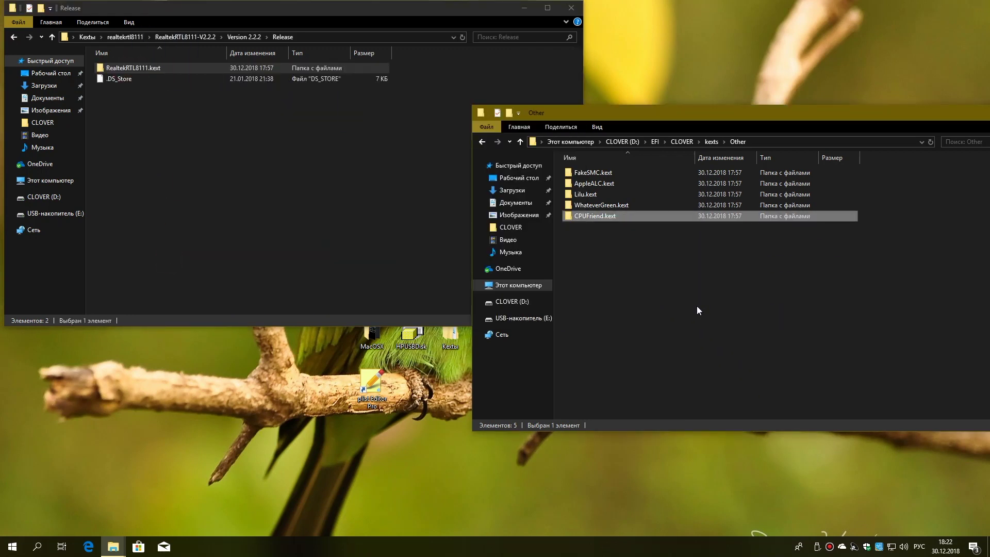
Copy NoVPAJpeg.kext from the novpajpeg folder of the Кехты collection into the kexts\Other folder
{"action": "left_click", "coordinate": [167, 171]}
{"action": "key", "text": "alt+Left"}
{"action": "key", "text": "alt+Left"}
{"action": "key", "text": "alt+Left"}
{"action": "key", "text": "alt+Left"}
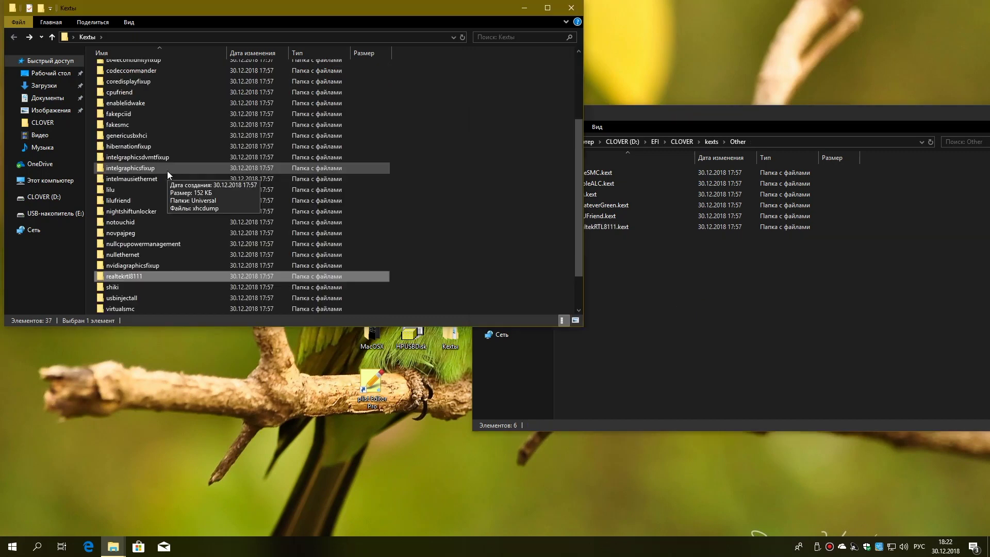
{"action": "double_click", "coordinate": [178, 235]}
{"action": "left_click_drag", "start_coordinate": [142, 69], "coordinate": [705, 321]}
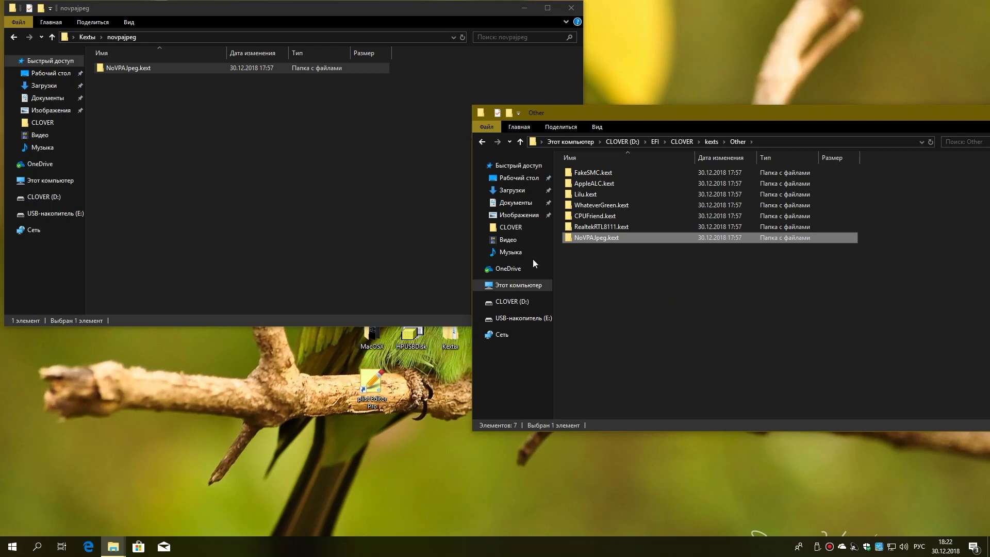
Close the Кехты folder and look through the contents of the desktop's Утилиты folder
{"action": "left_click", "coordinate": [42, 47]}
{"action": "key", "text": "alt+Left"}
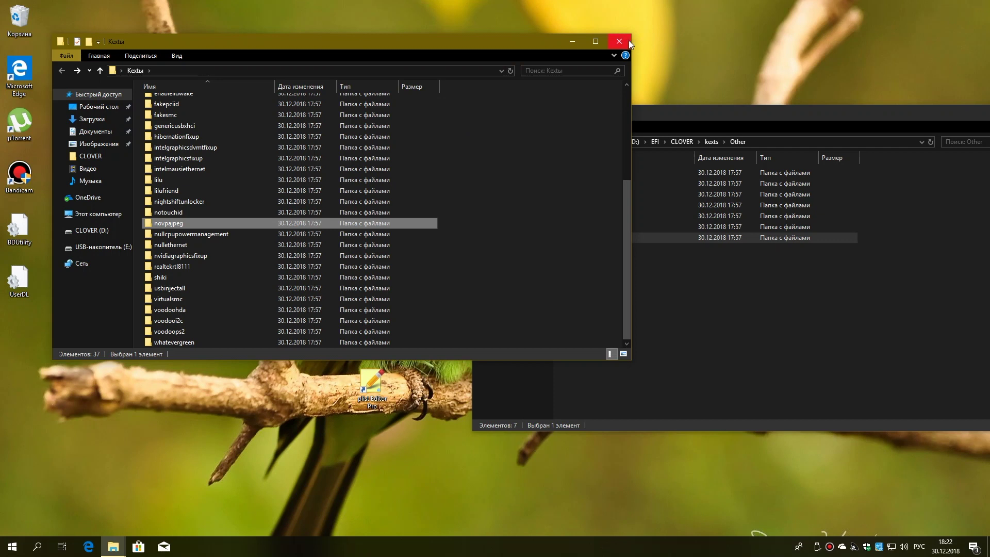
{"action": "left_click_drag", "start_coordinate": [433, 249], "coordinate": [125, 89]}
{"action": "left_click", "coordinate": [350, 211]}
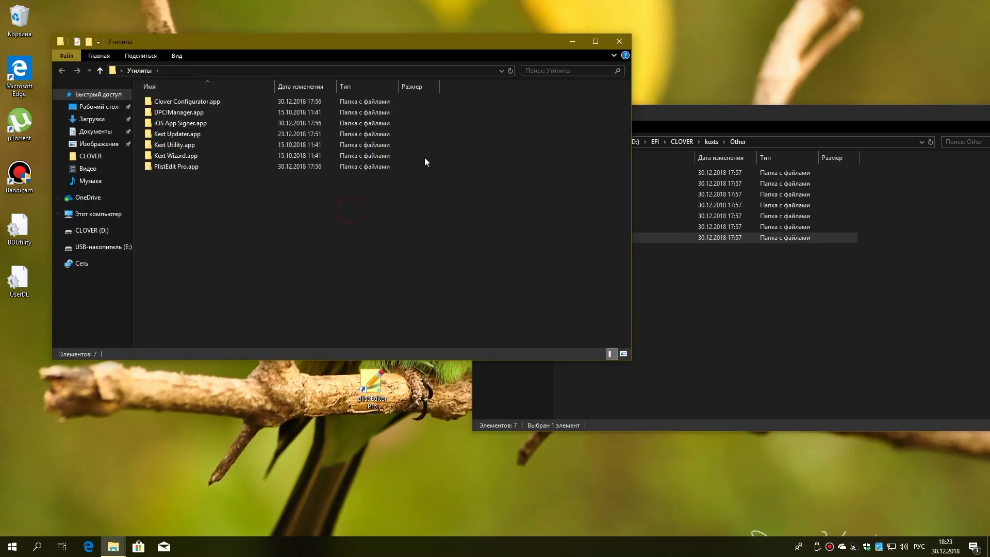
{"action": "left_click", "coordinate": [625, 38]}
Return to the EFI\CLOVER folder on the CLOVER (D:) drive and open its config.plist in plist Editor Pro
{"action": "left_click_drag", "start_coordinate": [585, 258], "coordinate": [611, 170]}
{"action": "left_click", "coordinate": [593, 272]}
{"action": "left_click", "coordinate": [479, 140]}
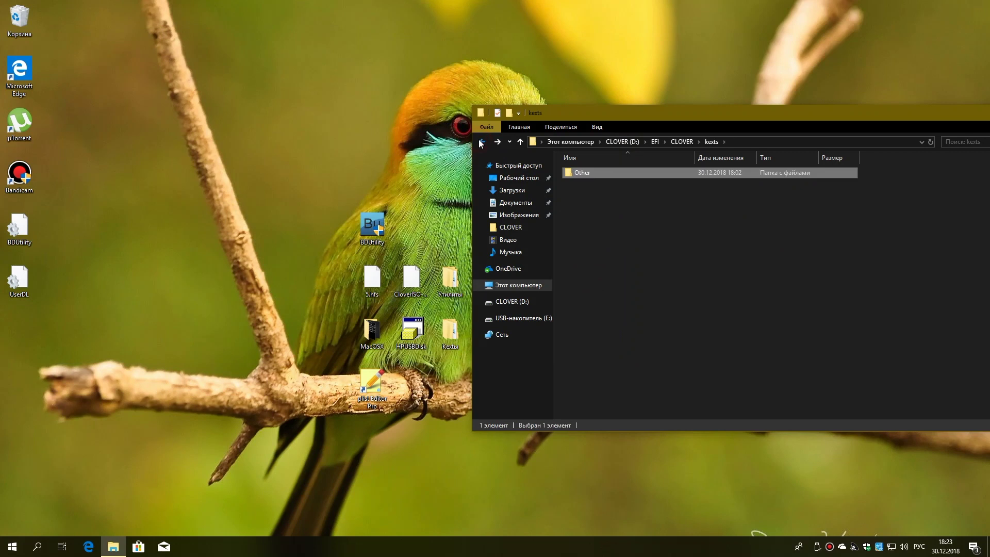
{"action": "left_click", "coordinate": [480, 143]}
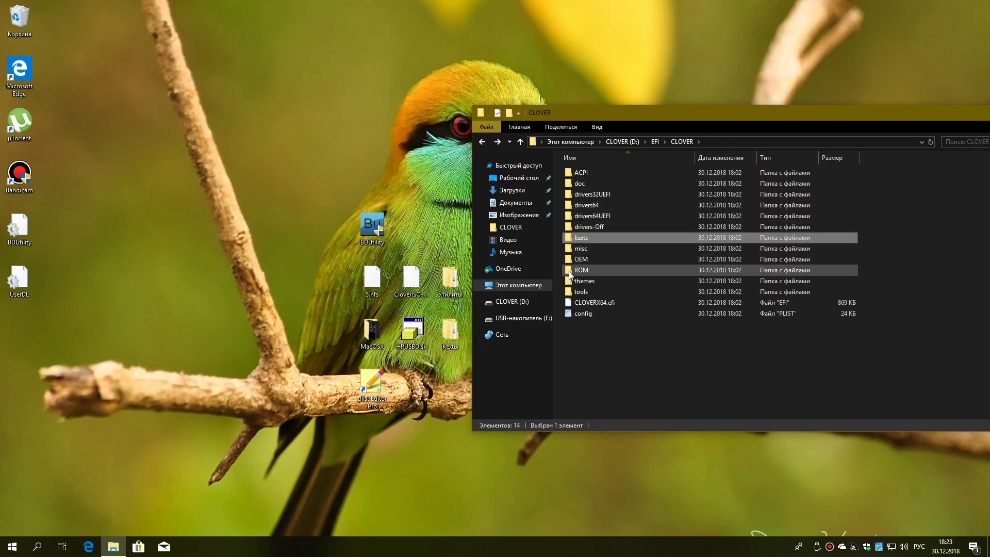
{"action": "left_click", "coordinate": [584, 314]}
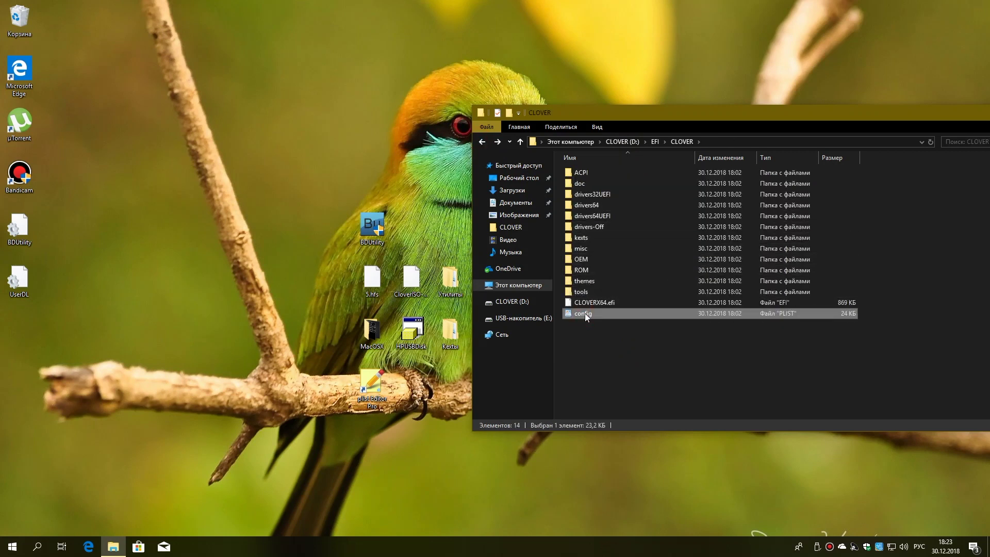
{"action": "right_click", "coordinate": [584, 312]}
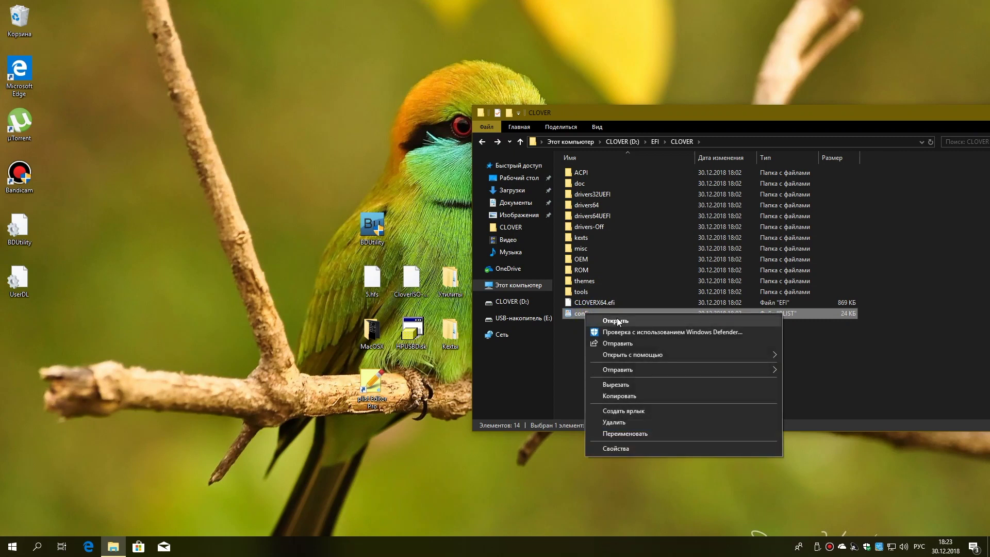
{"action": "mouse_move", "coordinate": [648, 353]}
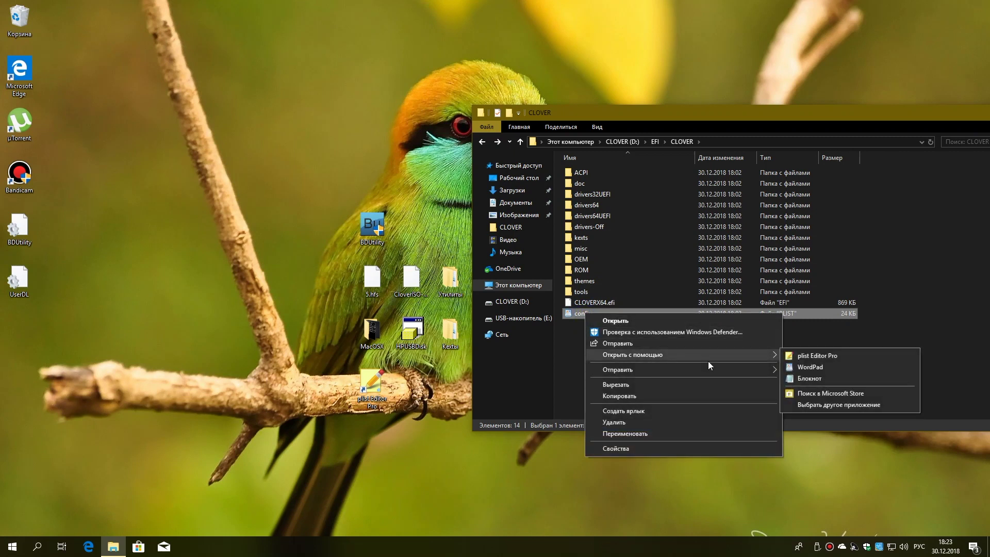
{"action": "left_click", "coordinate": [838, 358]}
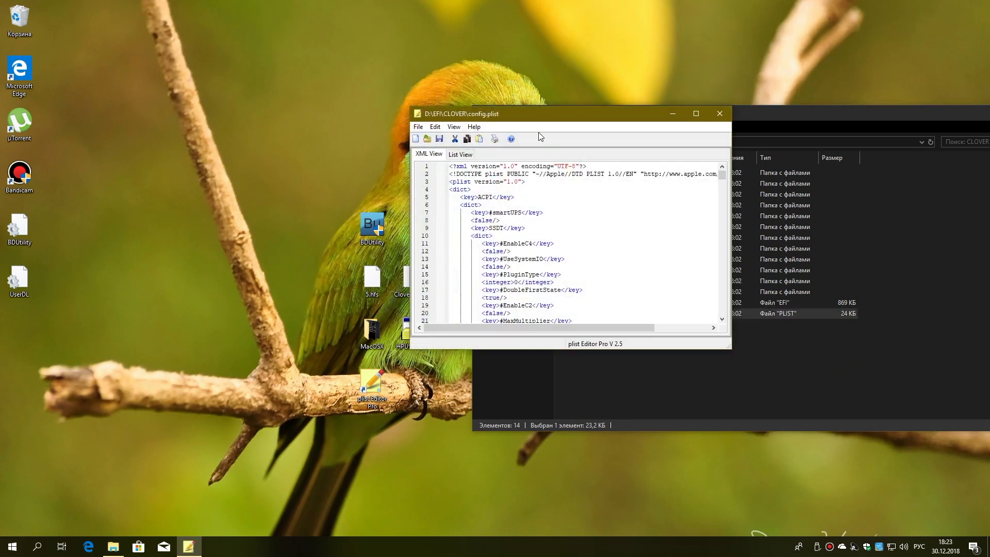
Show config.plist as a list and enlarge the editor window
{"action": "left_click", "coordinate": [459, 155]}
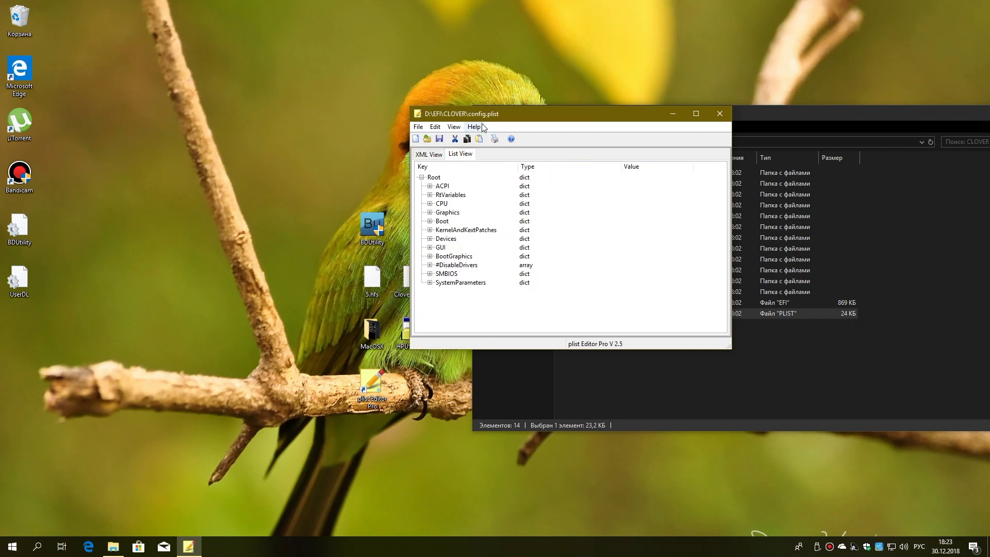
{"action": "left_click_drag", "start_coordinate": [519, 114], "coordinate": [422, 46]}
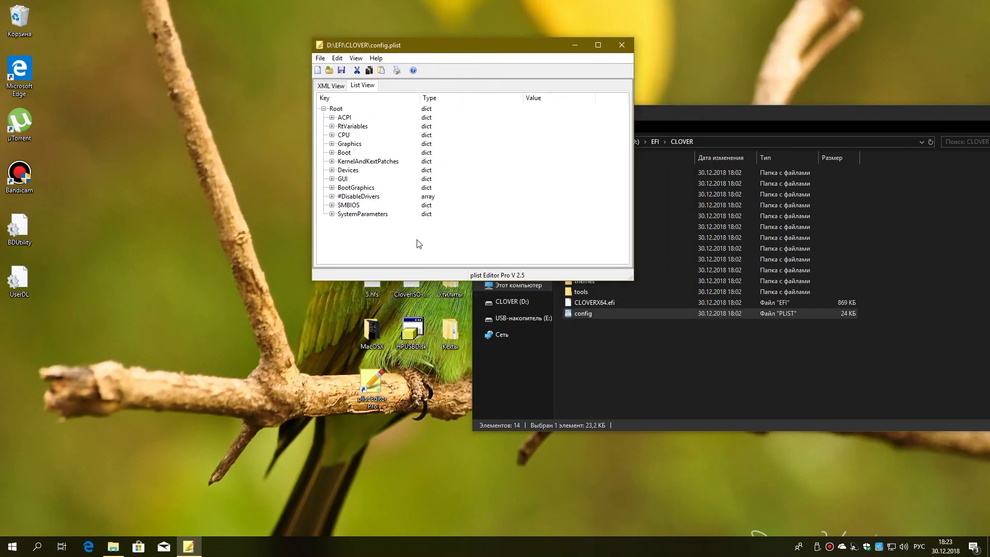
{"action": "left_click_drag", "start_coordinate": [418, 281], "coordinate": [418, 354]}
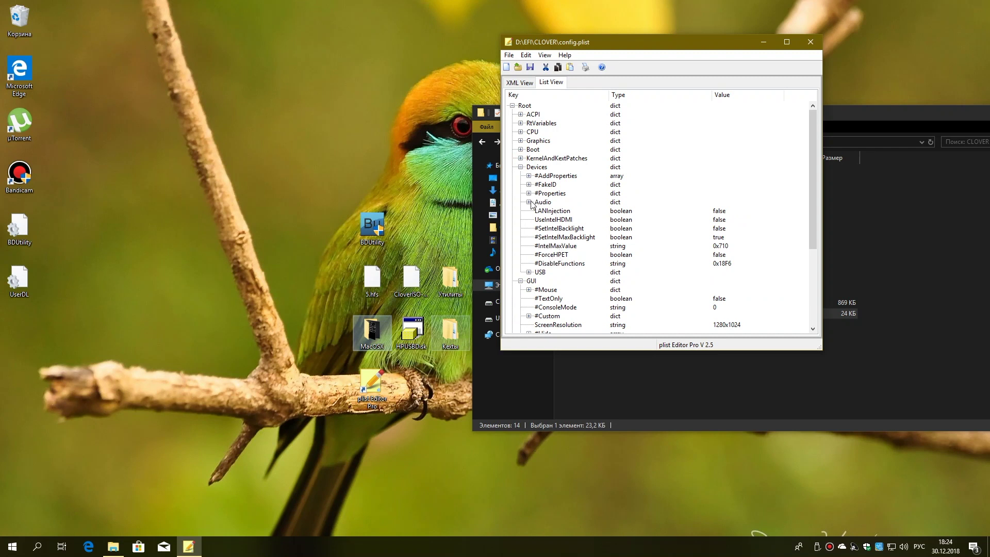
Set the #Inject value under Devices > Audio in config.plist to 3
{"action": "left_click", "coordinate": [529, 202]}
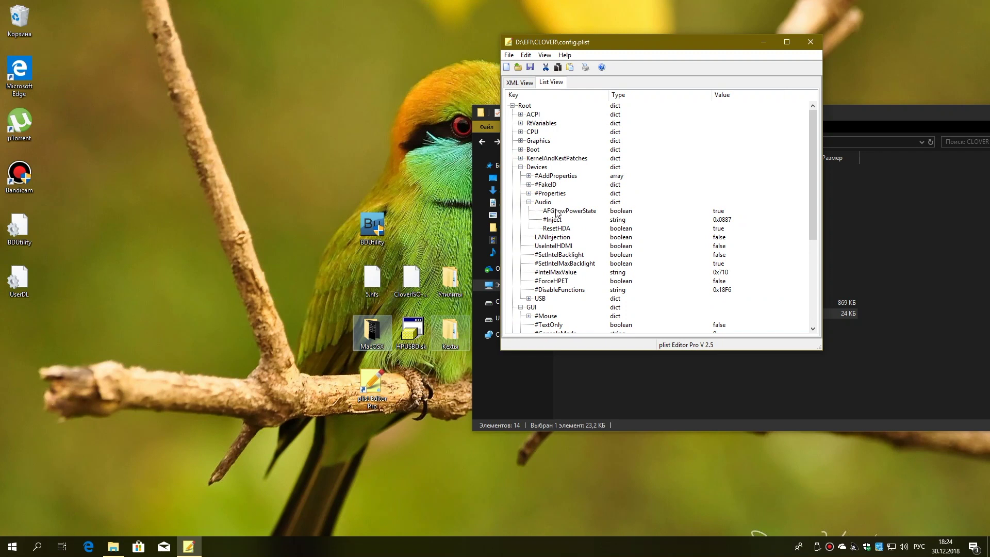
{"action": "left_click", "coordinate": [551, 219]}
{"action": "double_click", "coordinate": [551, 220]}
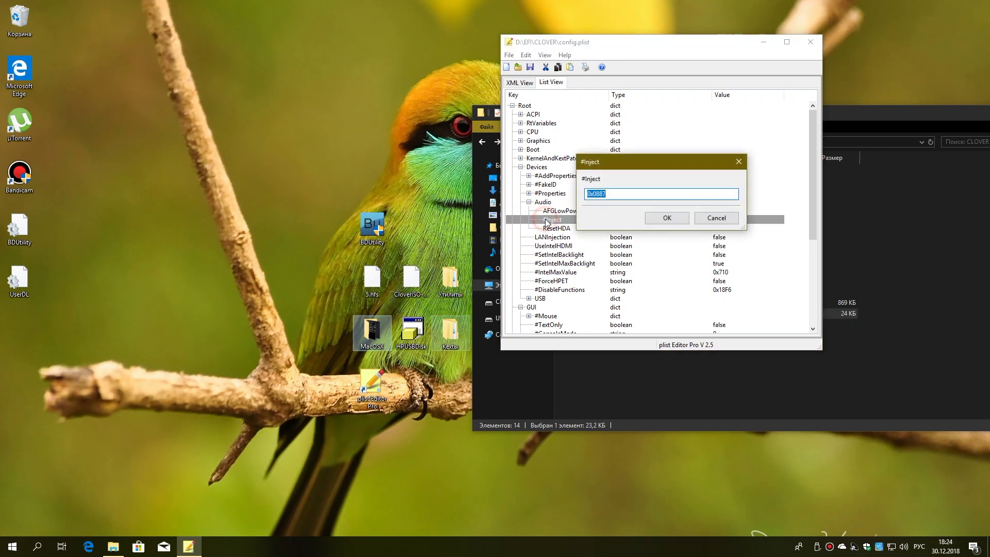
{"action": "key", "text": "BackSpace"}
{"action": "type", "text": "3"}
{"action": "left_click", "coordinate": [655, 222]}
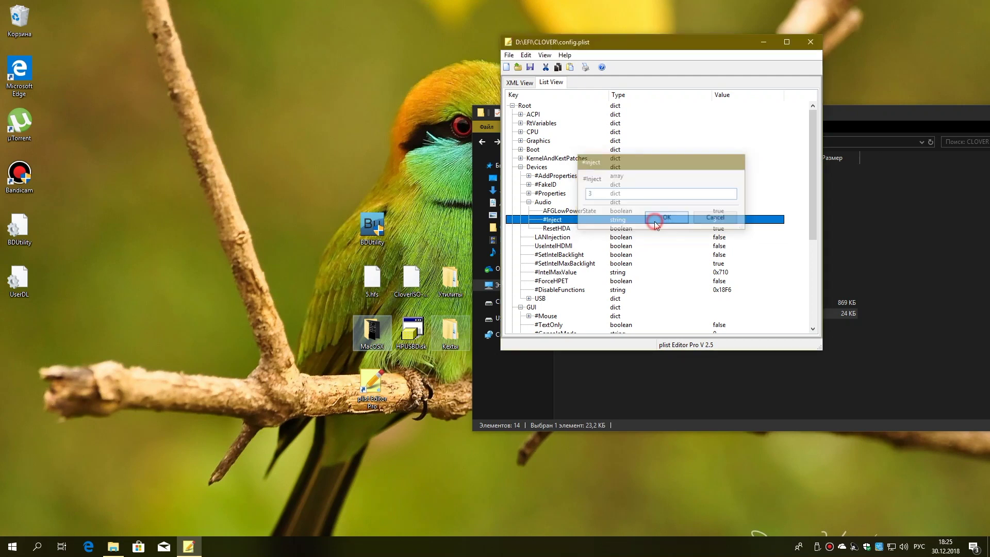
Set Inject and HighCurrent under Devices > USB in config.plist to true
{"action": "scroll", "coordinate": [582, 234], "scroll_direction": "down", "scroll_amount": 2}
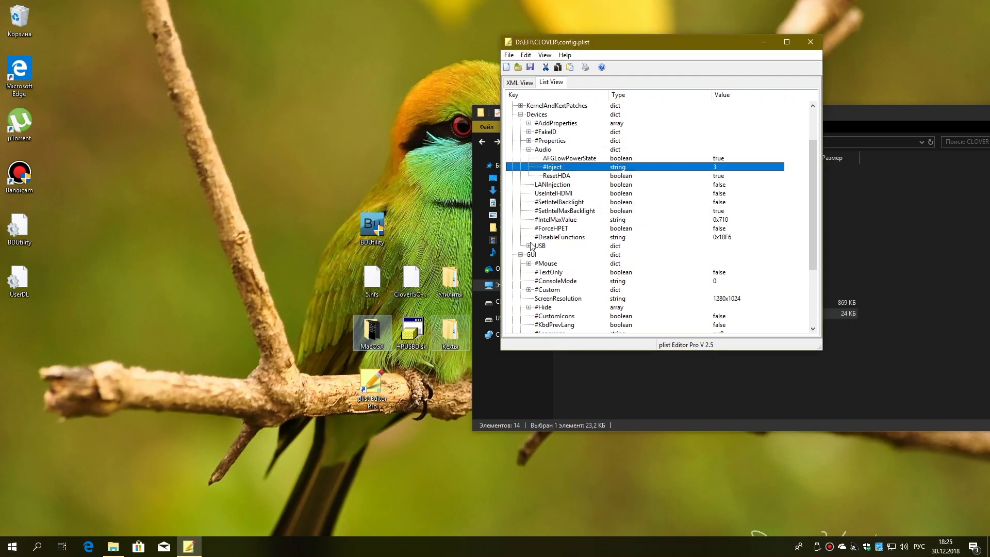
{"action": "left_click", "coordinate": [529, 245]}
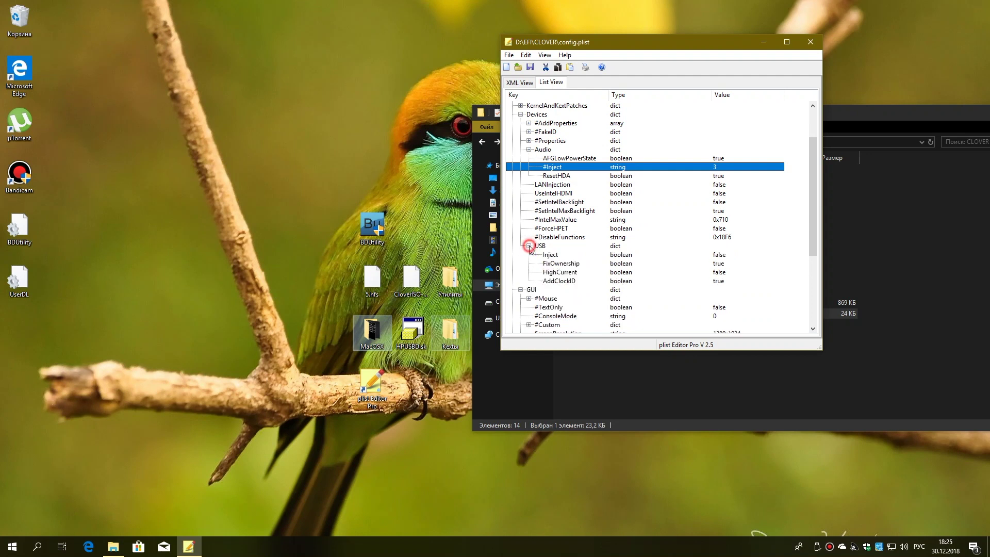
{"action": "left_click", "coordinate": [571, 255]}
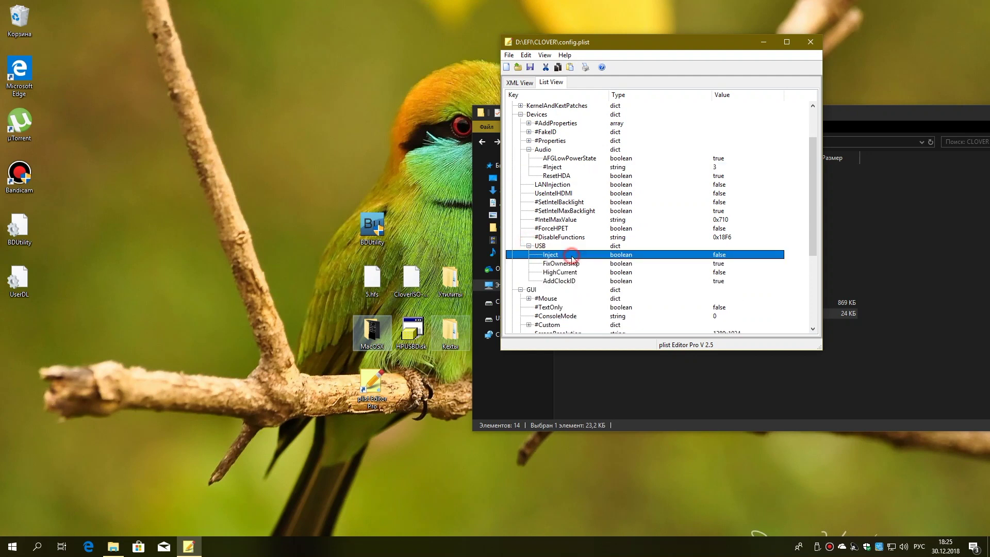
{"action": "double_click", "coordinate": [722, 255]}
{"action": "left_click", "coordinate": [532, 201]}
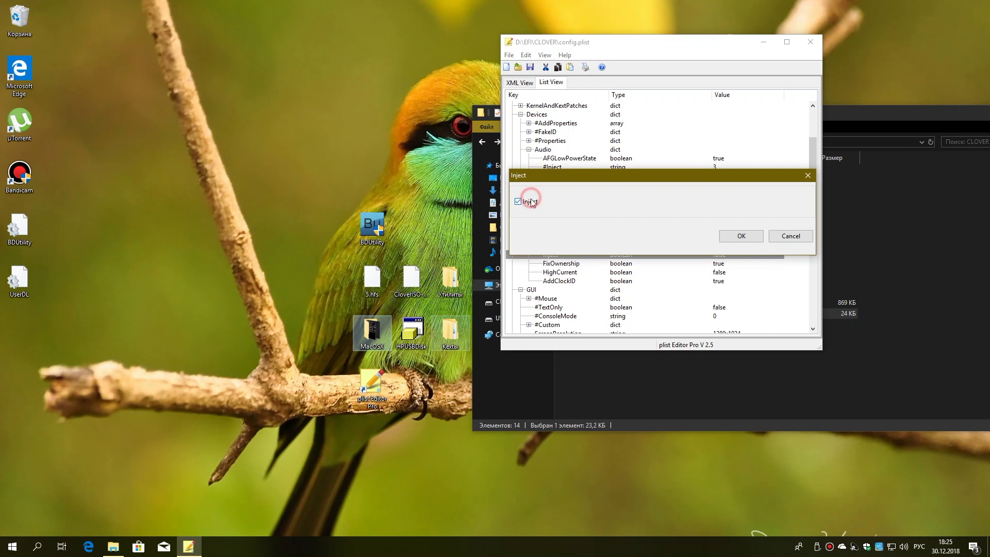
{"action": "left_click", "coordinate": [731, 235]}
{"action": "double_click", "coordinate": [721, 272]}
{"action": "left_click", "coordinate": [533, 201]}
{"action": "left_click", "coordinate": [743, 235]}
{"action": "left_click", "coordinate": [714, 282]}
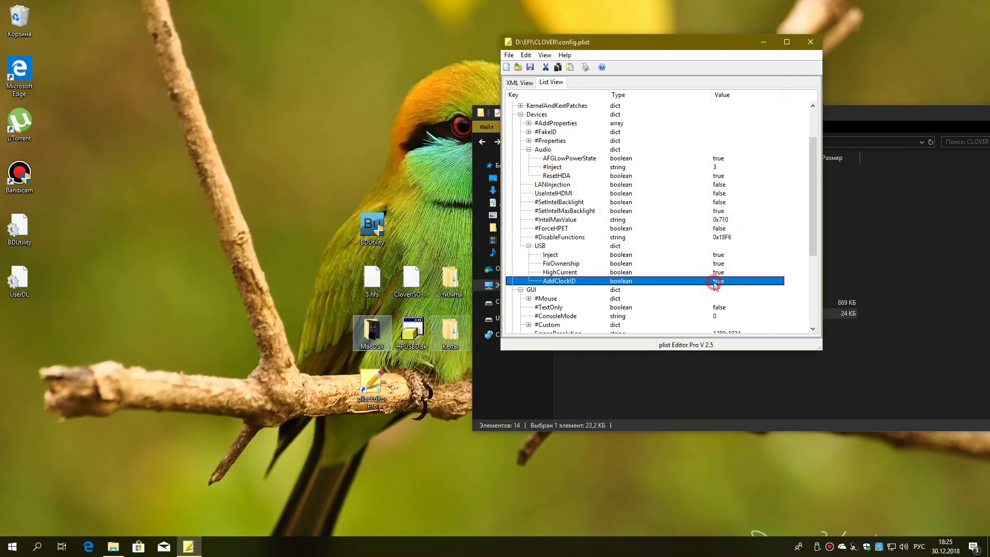
{"action": "scroll", "coordinate": [658, 205], "scroll_direction": "down", "scroll_amount": 5}
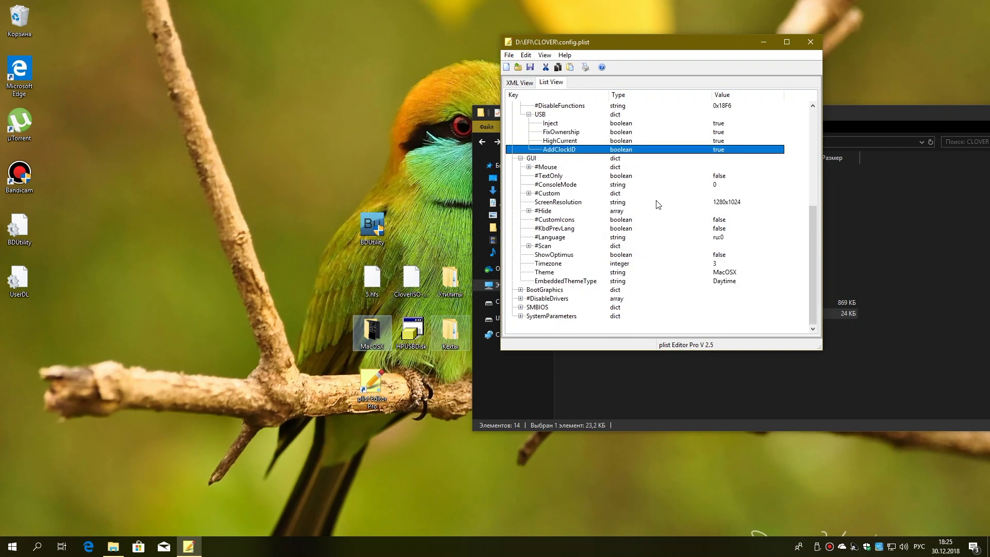
Set the ScreenResolution value under GUI in config.plist to 1920x1080
{"action": "double_click", "coordinate": [734, 202]}
{"action": "type", "text": "1920x1080"}
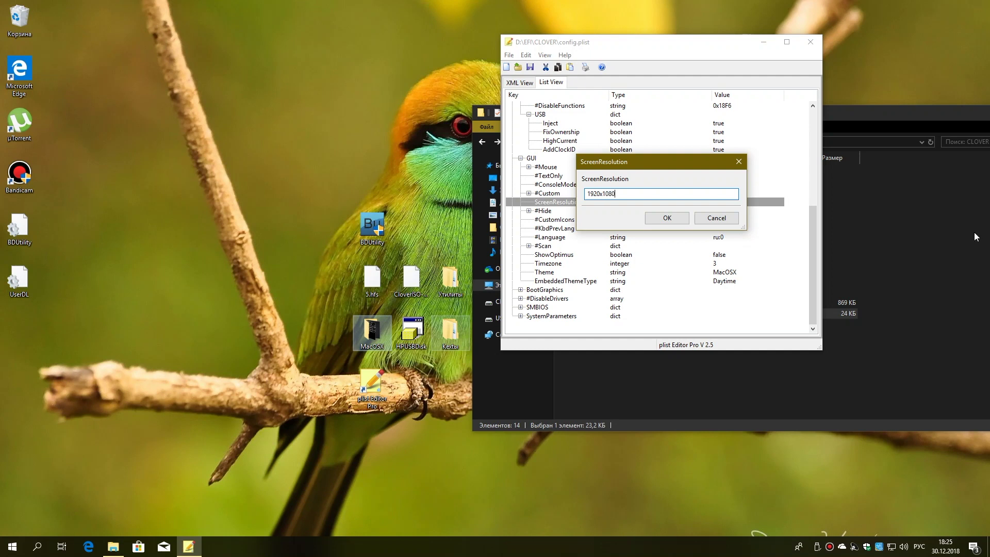
{"action": "left_click", "coordinate": [666, 219]}
{"action": "left_click", "coordinate": [520, 307]}
{"action": "scroll", "coordinate": [571, 278], "scroll_direction": "down", "scroll_amount": 1}
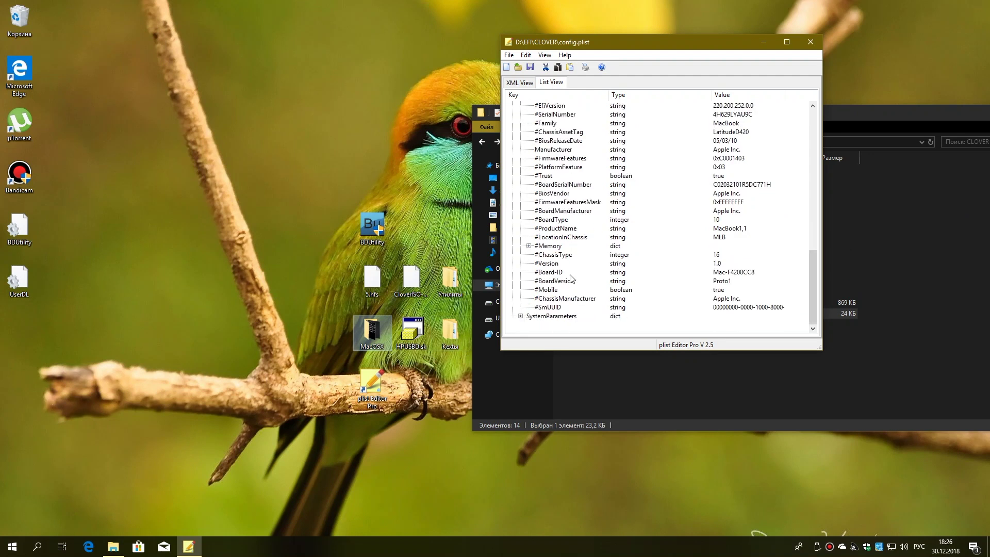
{"action": "scroll", "coordinate": [571, 279], "scroll_direction": "up", "scroll_amount": 6}
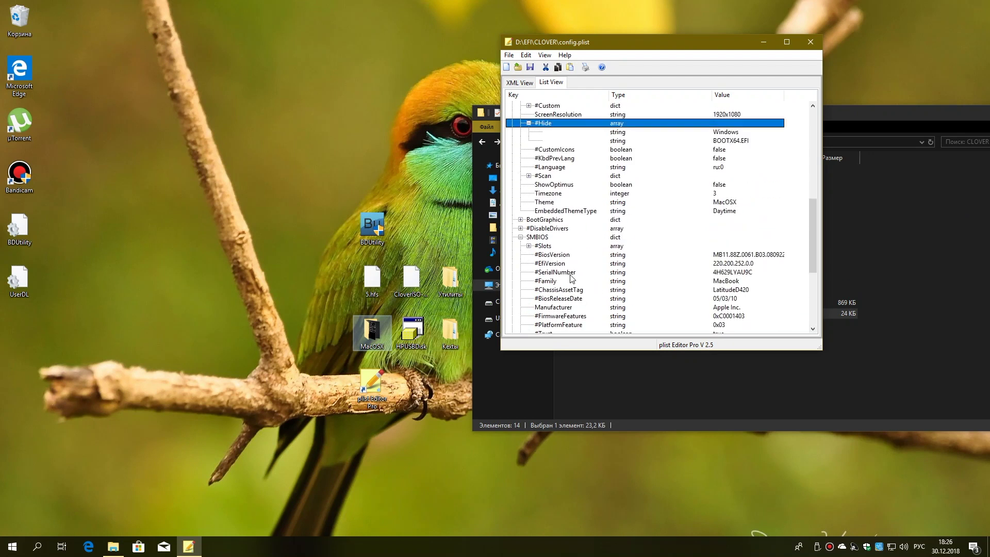
{"action": "left_click", "coordinate": [521, 238]}
Set the InjectKexts value under SystemParameters in config.plist to yes
{"action": "left_click", "coordinate": [520, 315]}
{"action": "scroll", "coordinate": [556, 312], "scroll_direction": "down", "scroll_amount": 2}
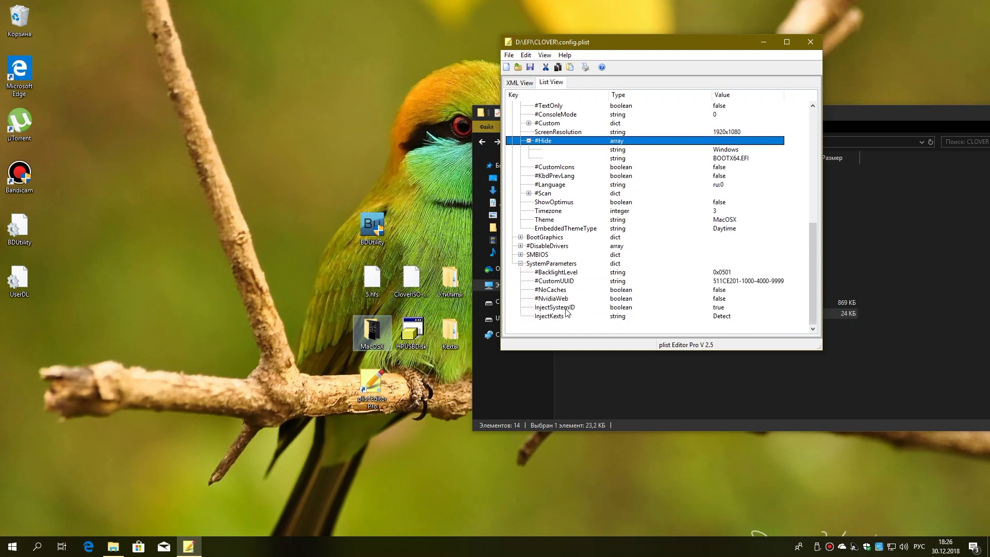
{"action": "left_click", "coordinate": [562, 316]}
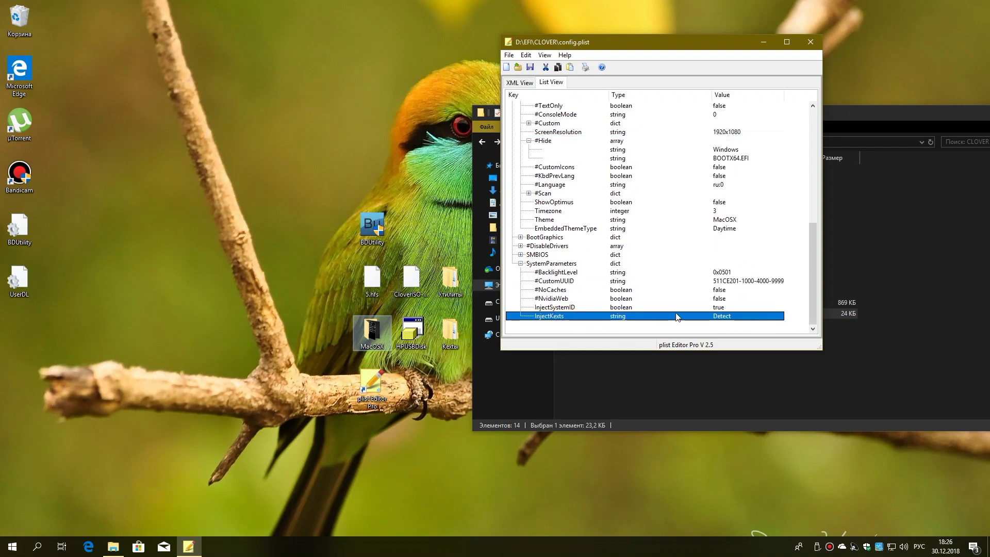
{"action": "double_click", "coordinate": [734, 315]}
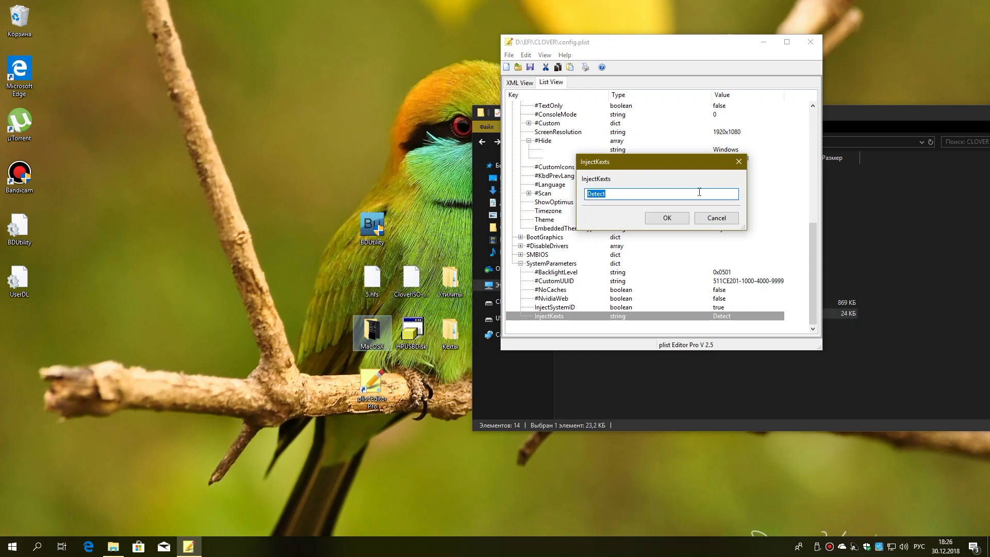
{"action": "type", "text": "ну"}
{"action": "key", "text": "super+space"}
{"action": "type", "text": "yes"}
{"action": "key", "text": "Return"}
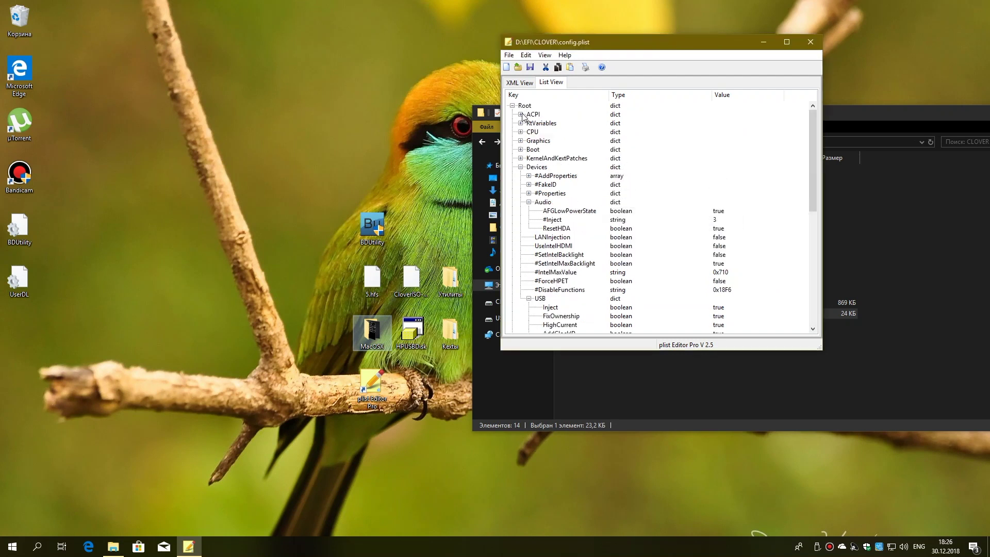
Set AppleIntelCPUPM under KernelAndKextPatches in config.plist to true
{"action": "left_click", "coordinate": [521, 115]}
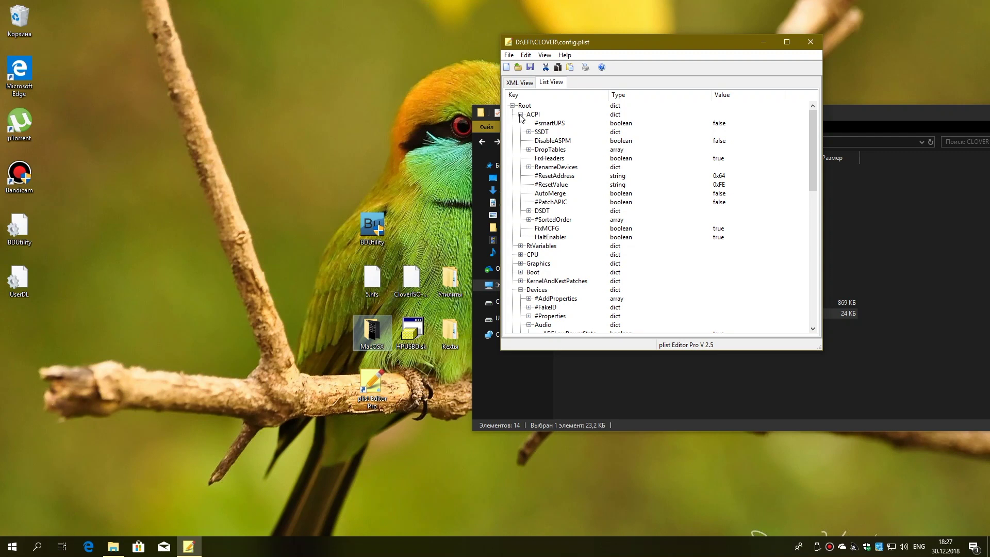
{"action": "left_click", "coordinate": [520, 115]}
{"action": "double_click", "coordinate": [533, 149]}
{"action": "scroll", "coordinate": [531, 256], "scroll_direction": "down", "scroll_amount": 3}
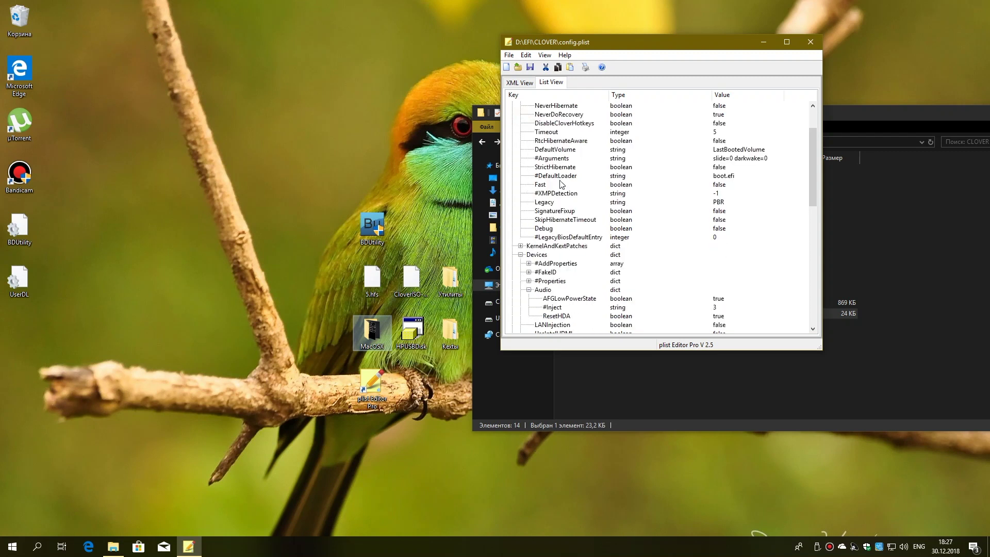
{"action": "left_click", "coordinate": [520, 246]}
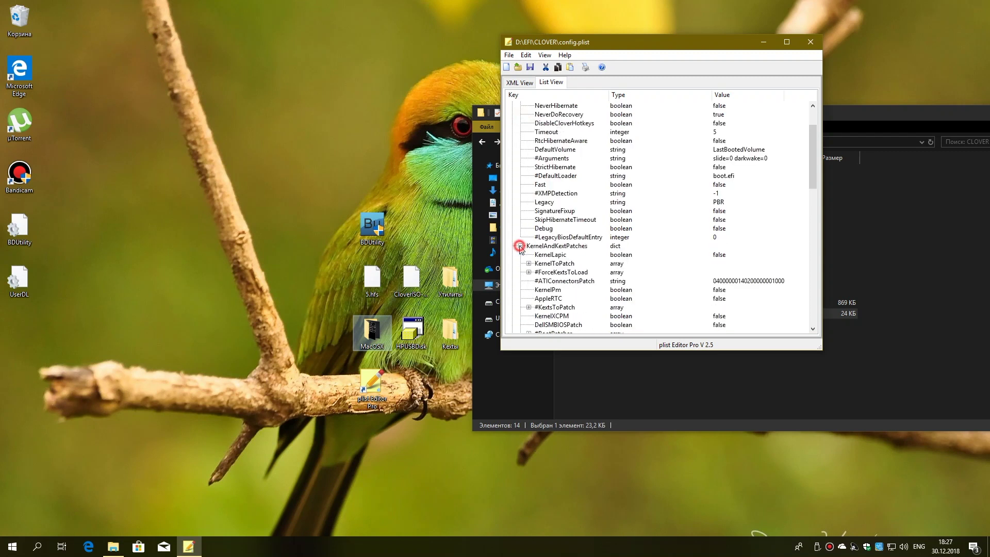
{"action": "scroll", "coordinate": [608, 248], "scroll_direction": "down", "scroll_amount": 4}
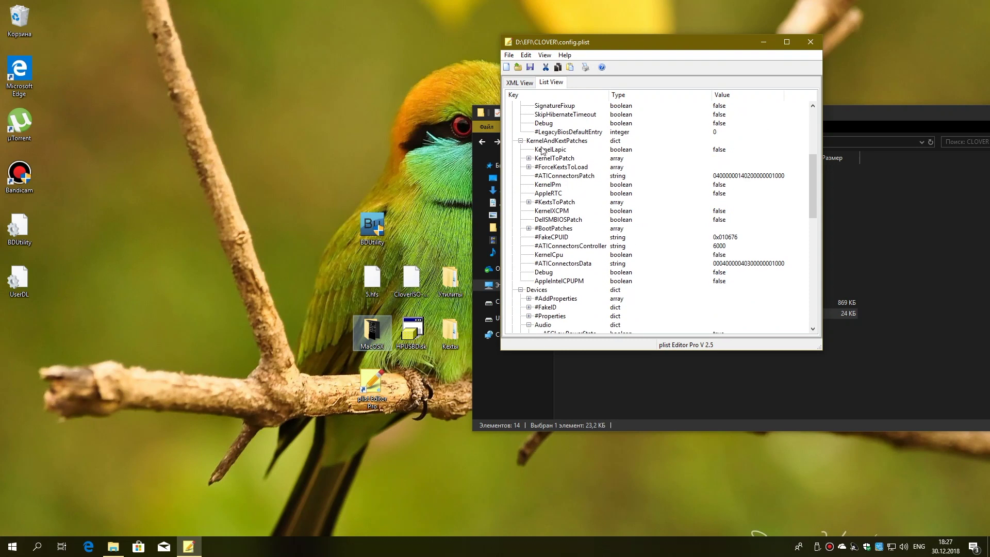
{"action": "left_click", "coordinate": [719, 281]}
{"action": "double_click", "coordinate": [719, 281]}
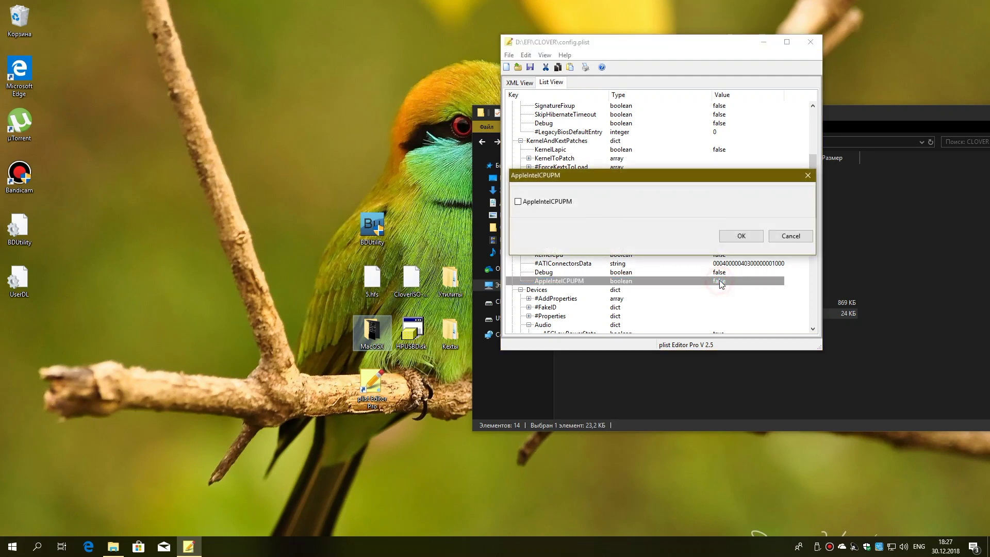
{"action": "left_click", "coordinate": [539, 204]}
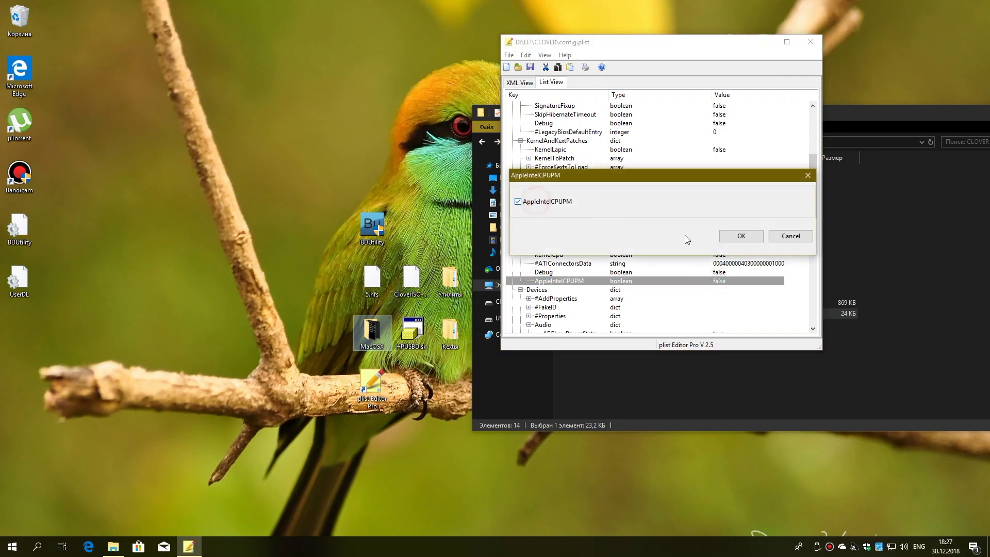
{"action": "left_click", "coordinate": [747, 241]}
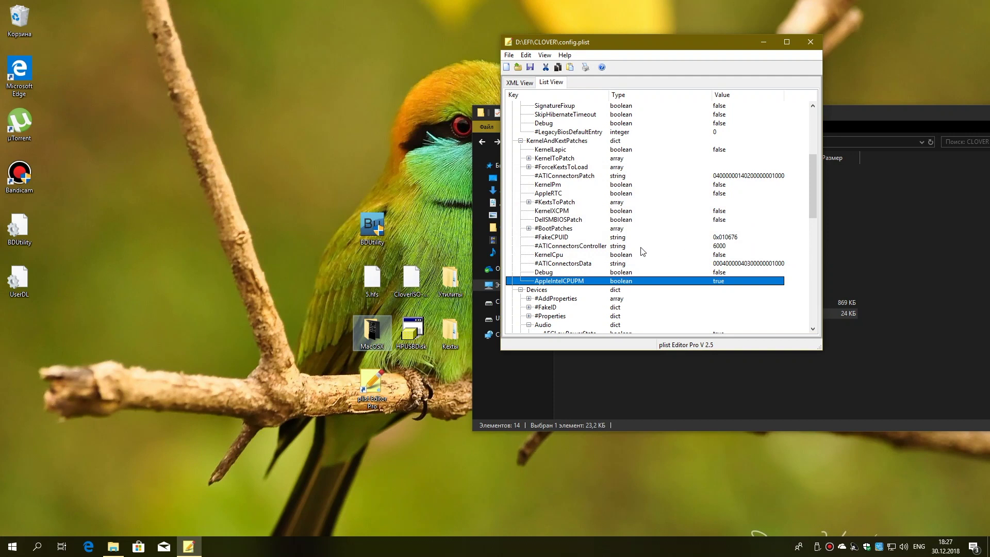
Set KernelLapic and KernelPm under KernelAndKextPatches to true
{"action": "left_click", "coordinate": [550, 151]}
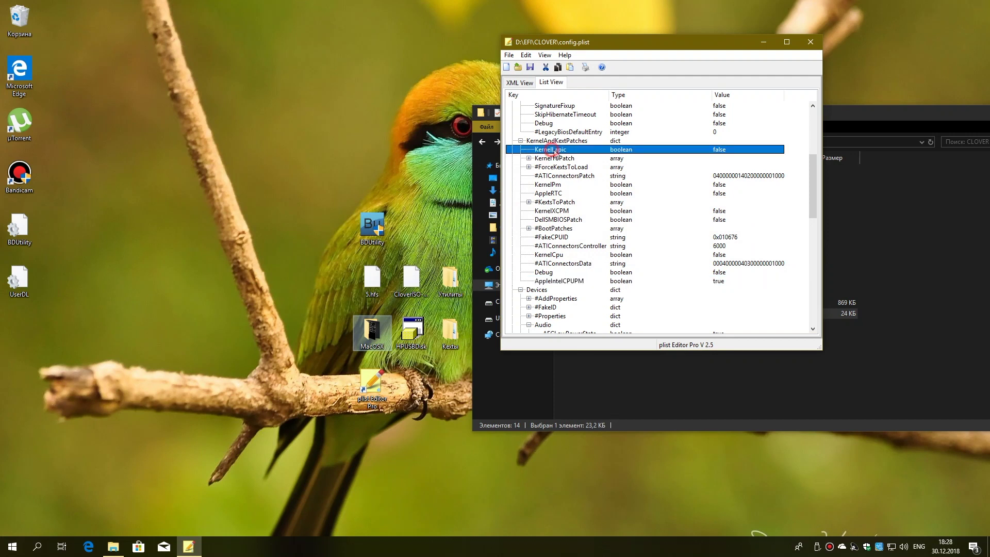
{"action": "double_click", "coordinate": [721, 150]}
{"action": "left_click", "coordinate": [518, 202]}
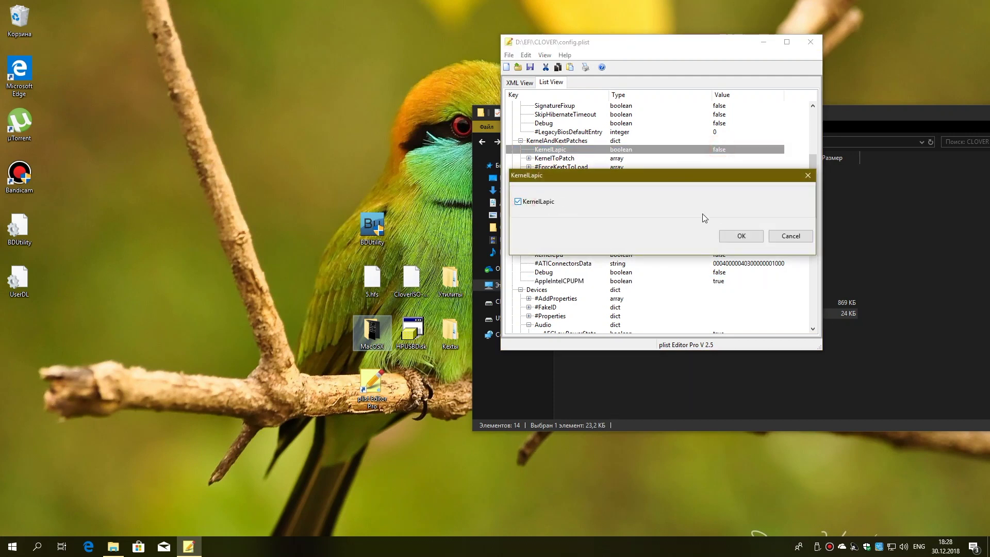
{"action": "left_click", "coordinate": [731, 235]}
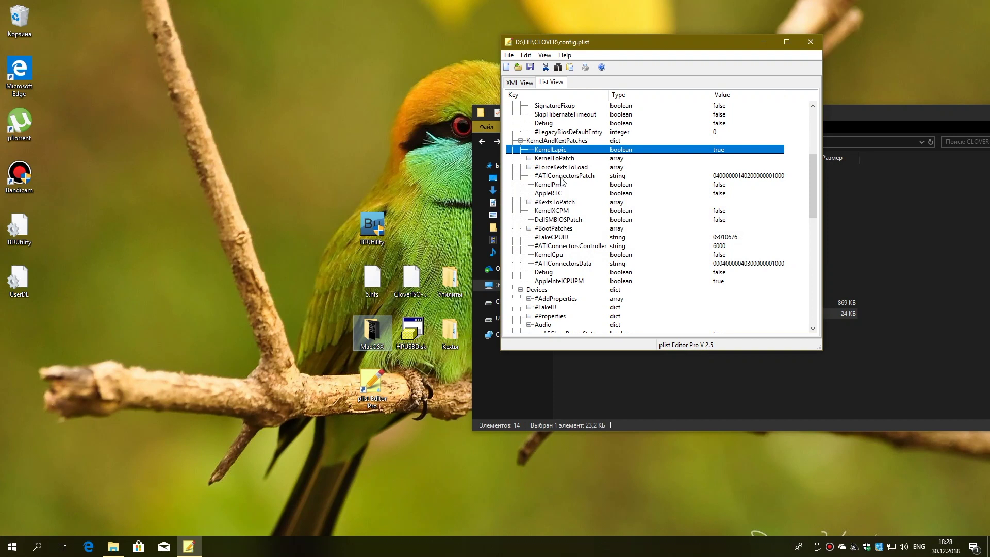
{"action": "left_click", "coordinate": [707, 185]}
{"action": "double_click", "coordinate": [708, 185]}
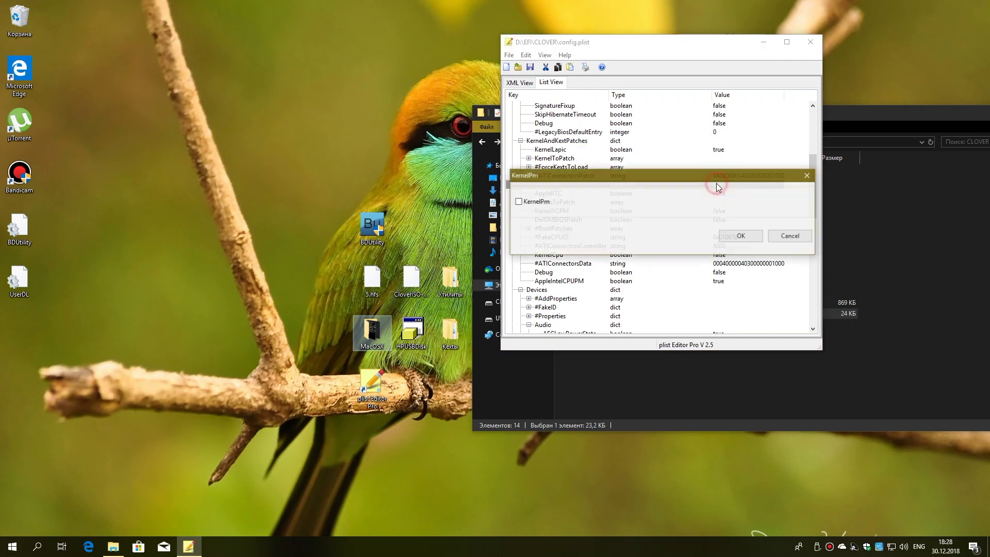
{"action": "left_click", "coordinate": [548, 203]}
{"action": "left_click", "coordinate": [743, 238]}
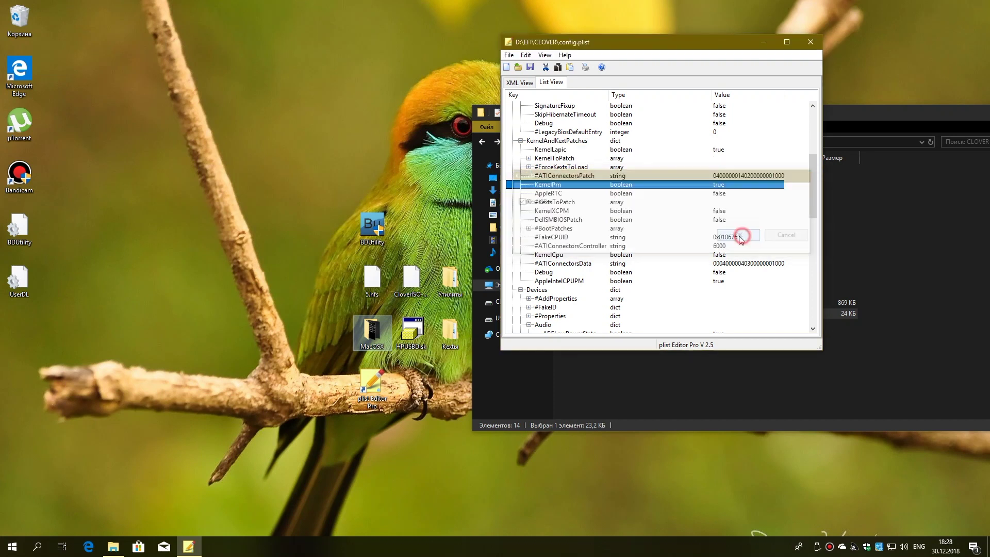
Set AppleRTC and KernelCpu under KernelAndKextPatches to true
{"action": "left_click", "coordinate": [716, 193]}
{"action": "double_click", "coordinate": [715, 193]}
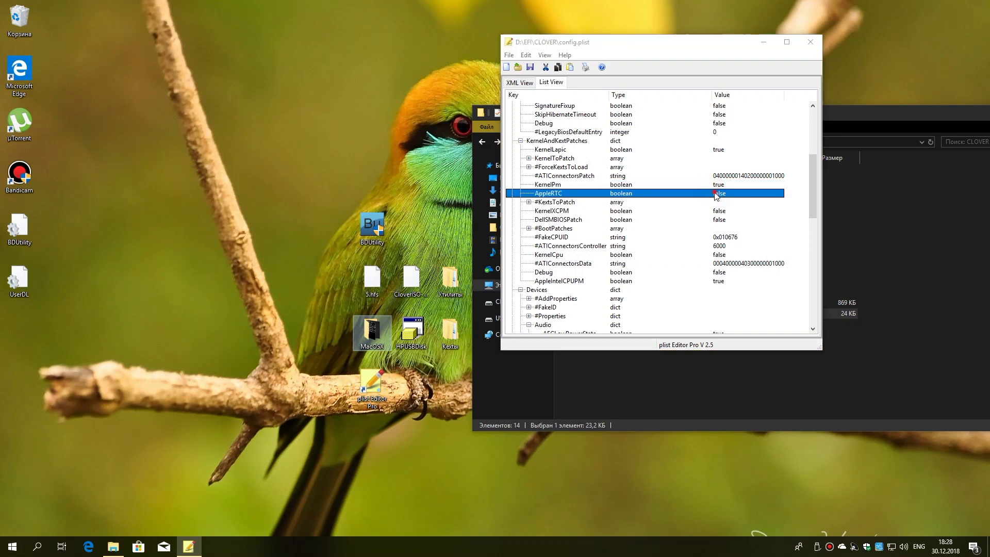
{"action": "left_click", "coordinate": [532, 203]}
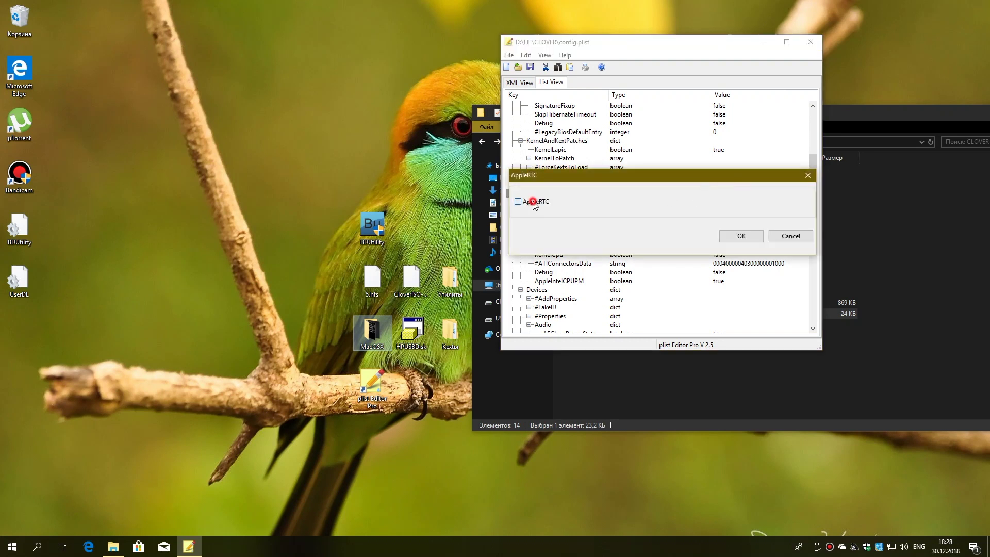
{"action": "left_click", "coordinate": [742, 236]}
{"action": "left_click", "coordinate": [717, 255]}
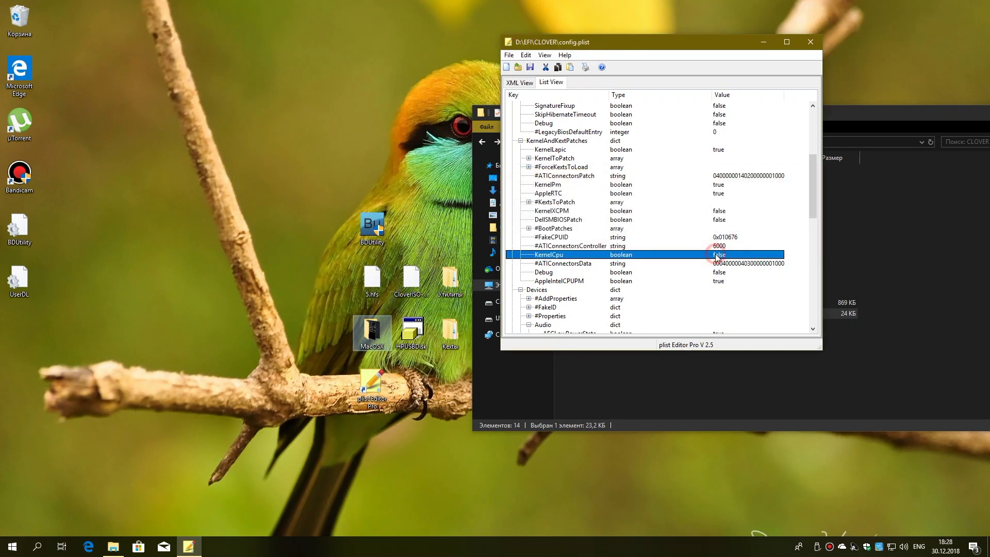
{"action": "double_click", "coordinate": [716, 255]}
{"action": "left_click", "coordinate": [534, 205]}
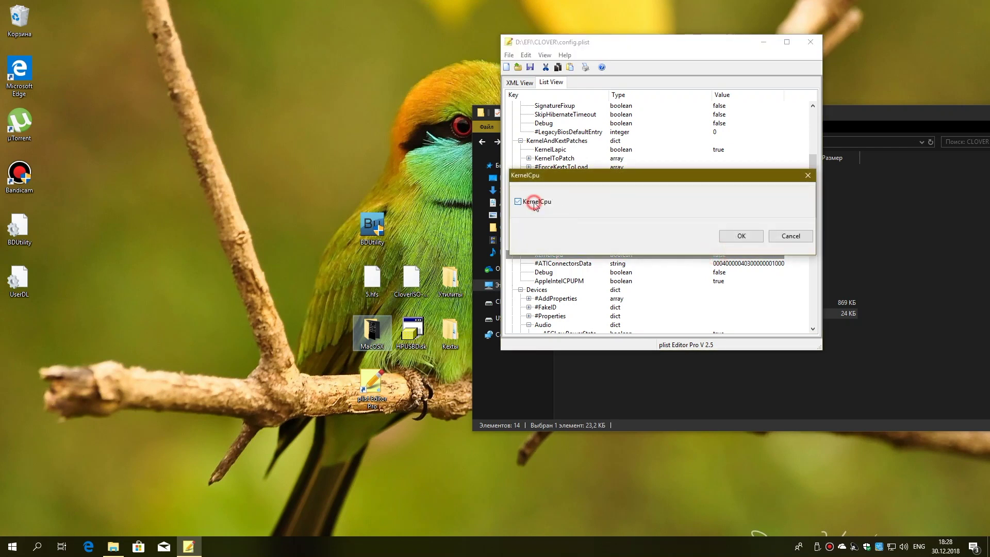
{"action": "left_click", "coordinate": [736, 239]}
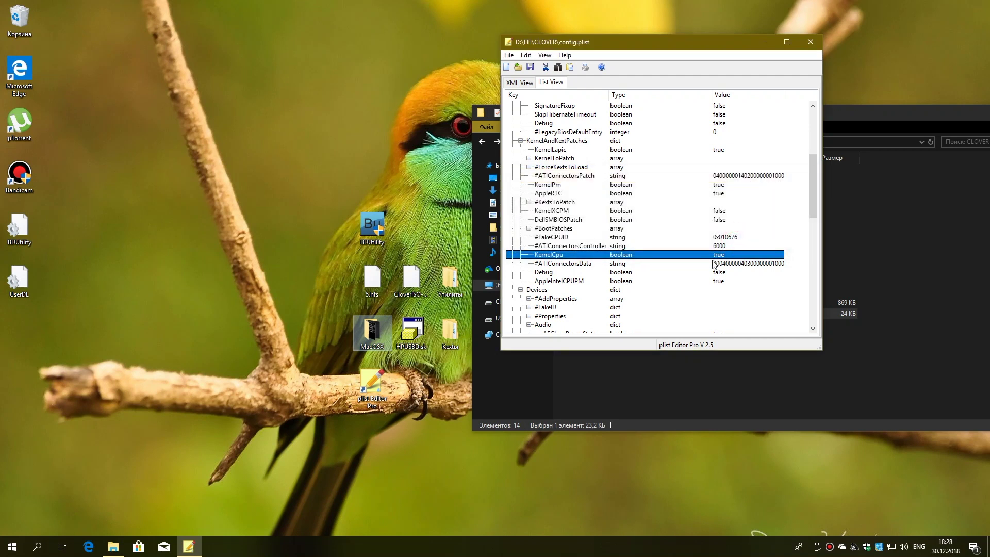
Collapse the Boot section and, under Graphics > #Inject, set Intel to true and ATI to false
{"action": "scroll", "coordinate": [714, 264], "scroll_direction": "up", "scroll_amount": 7}
{"action": "left_click", "coordinate": [532, 149]}
{"action": "left_click", "coordinate": [520, 149]}
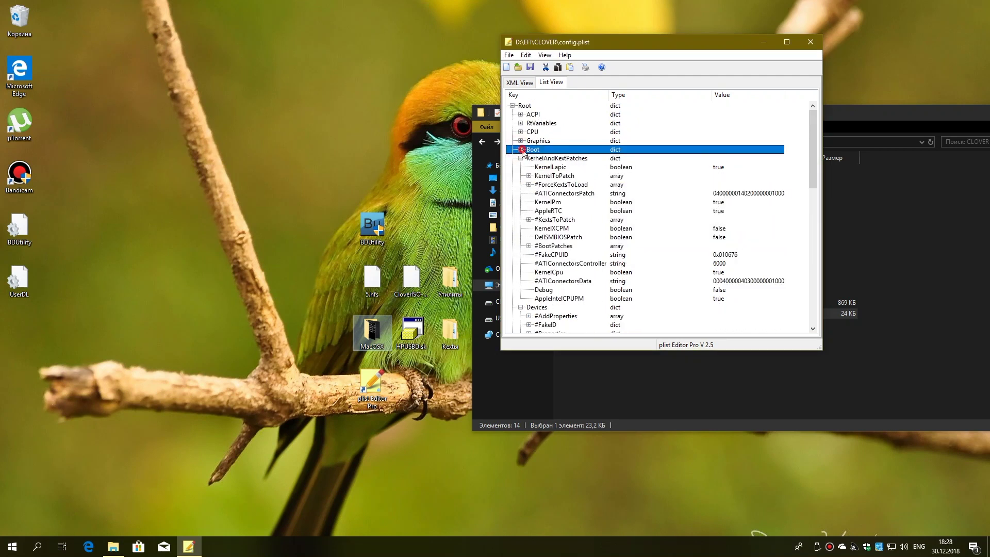
{"action": "left_click", "coordinate": [520, 140]}
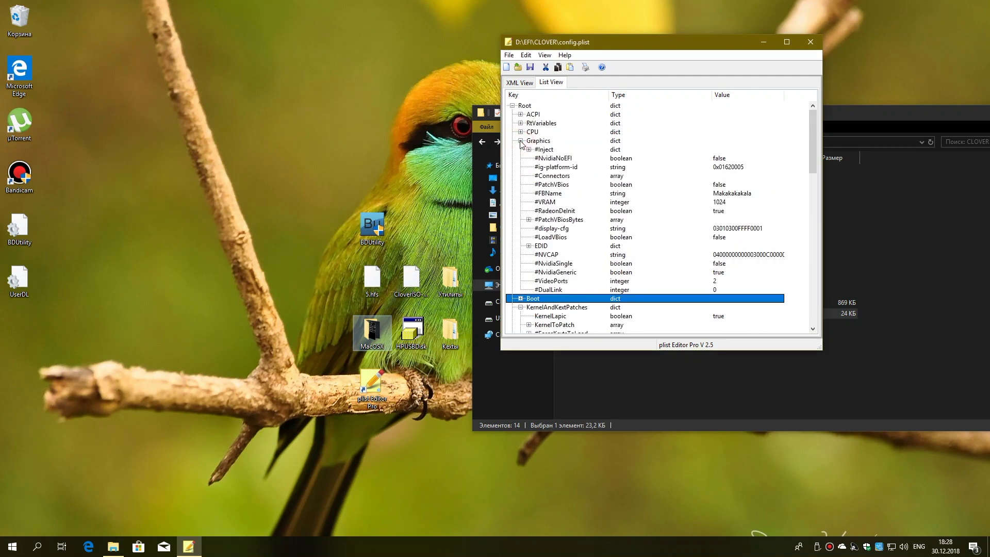
{"action": "left_click", "coordinate": [528, 149]}
{"action": "double_click", "coordinate": [719, 175]}
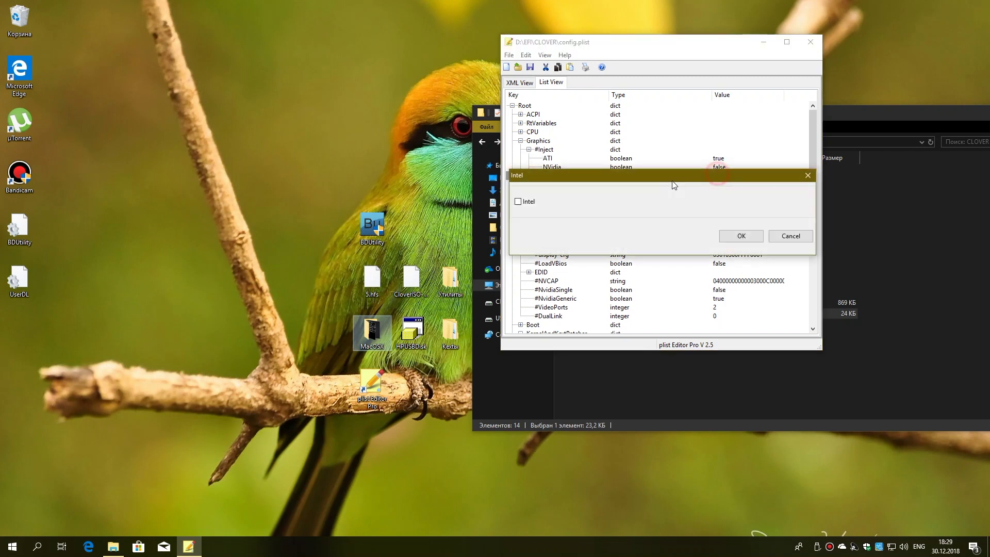
{"action": "left_click", "coordinate": [526, 202]}
{"action": "left_click", "coordinate": [748, 234]}
Set #LoadVBios under Graphics in config.plist to true
{"action": "left_click", "coordinate": [714, 255]}
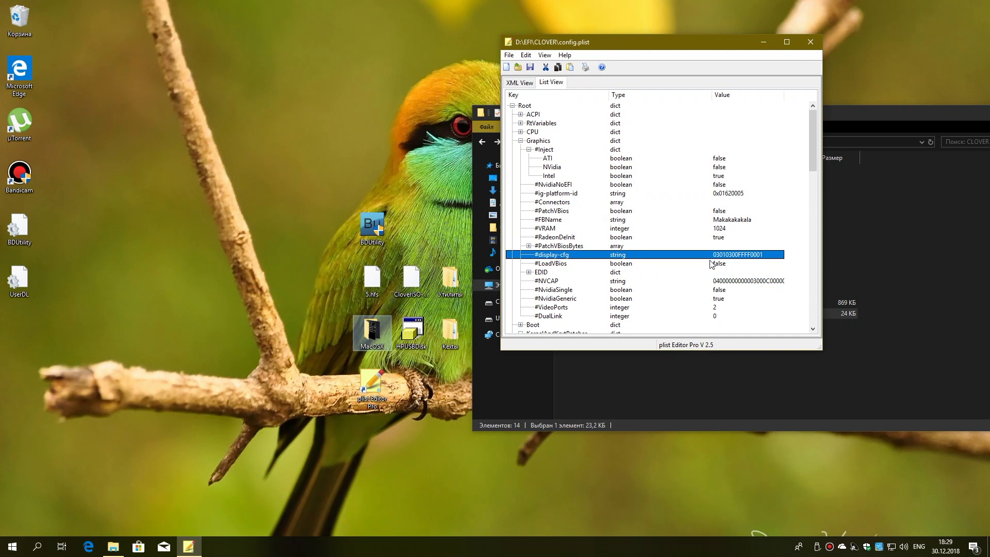
{"action": "double_click", "coordinate": [719, 263]}
{"action": "left_click", "coordinate": [553, 201]}
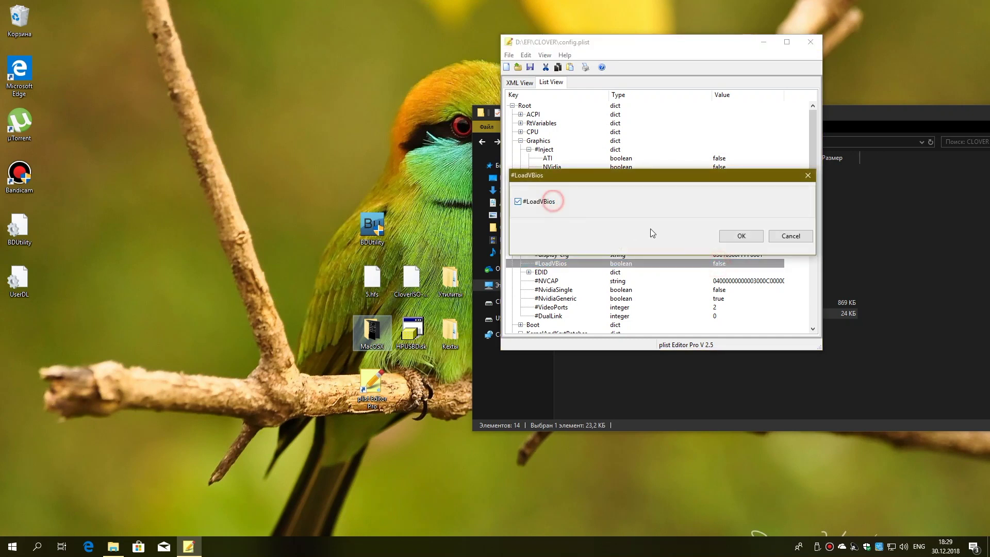
{"action": "left_click", "coordinate": [735, 237]}
Set the #ig-platform-id value under Graphics in config.plist to 0x22d0003
{"action": "left_click", "coordinate": [573, 194]}
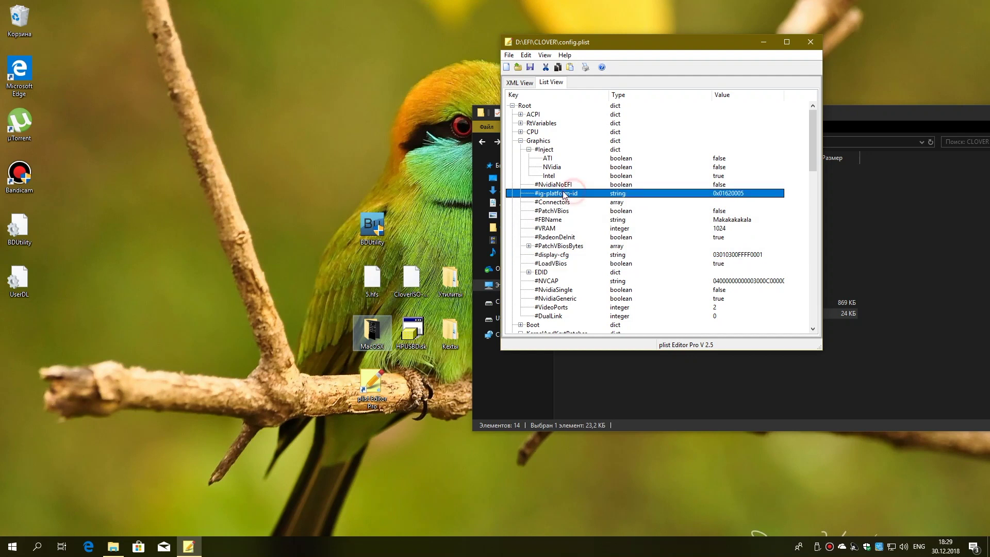
{"action": "left_click", "coordinate": [716, 194]}
{"action": "type", "text": "0x0"}
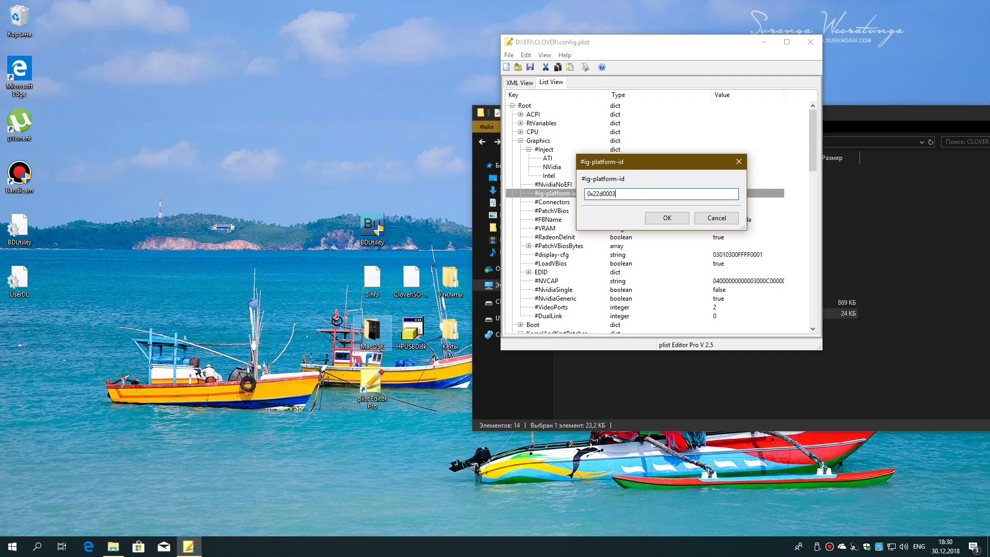
{"action": "key", "text": "Return"}
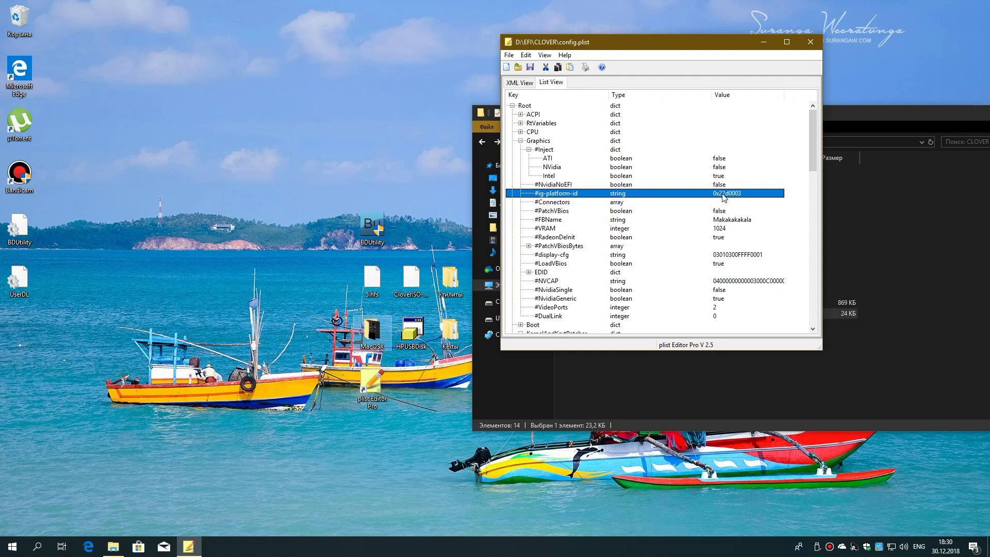
Close the plist editor, saving the changes to config.plist, and deselect the file in the CLOVER folder
{"action": "left_click", "coordinate": [807, 46]}
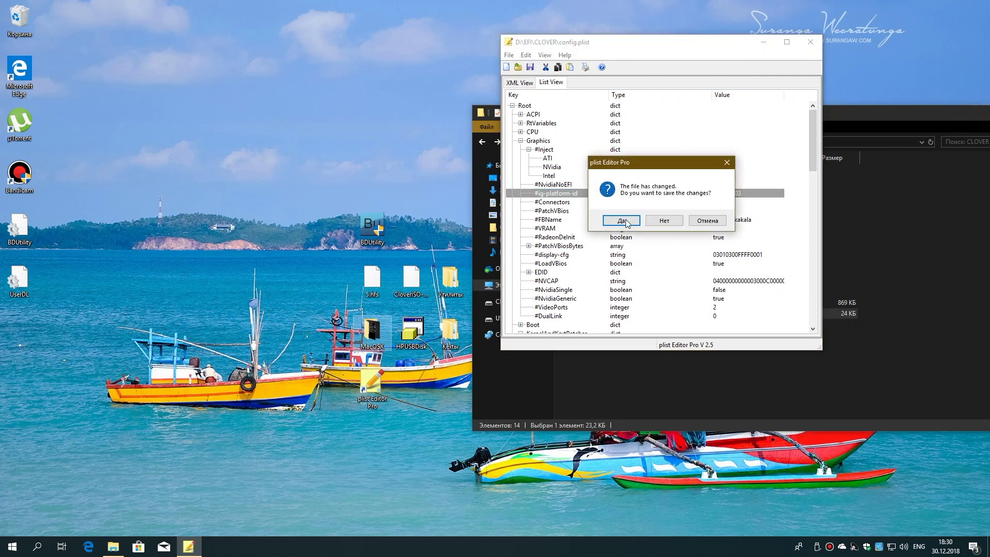
{"action": "left_click", "coordinate": [624, 223]}
{"action": "left_click", "coordinate": [624, 221]}
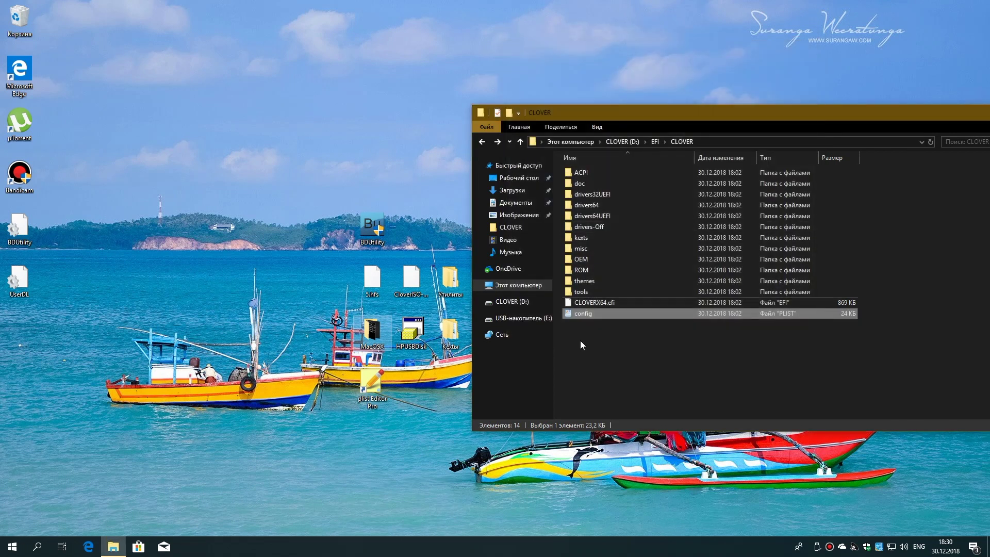
{"action": "left_click", "coordinate": [599, 348]}
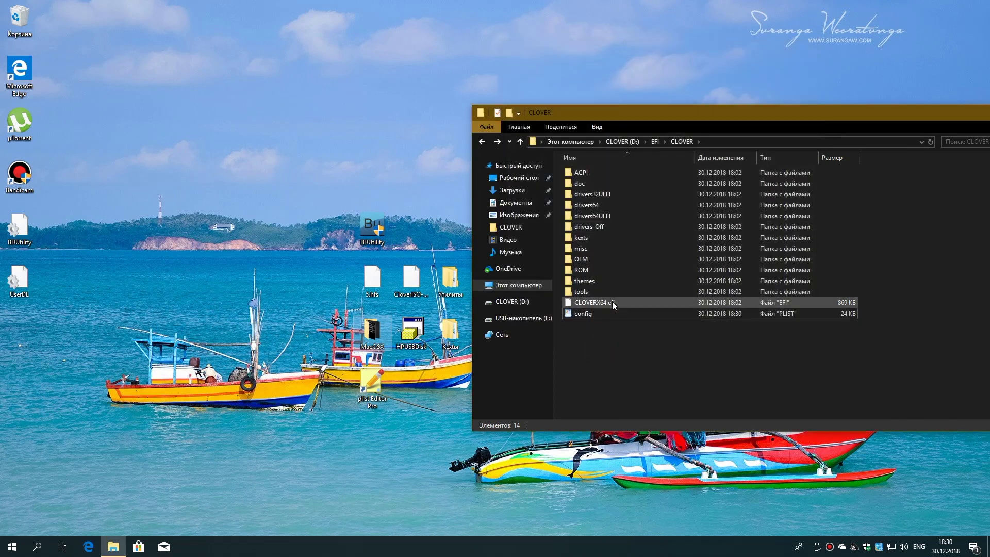
Inspect the EFI driver files in the drivers64UEFI folder of the CLOVER drive, then close the folder window
{"action": "double_click", "coordinate": [616, 218]}
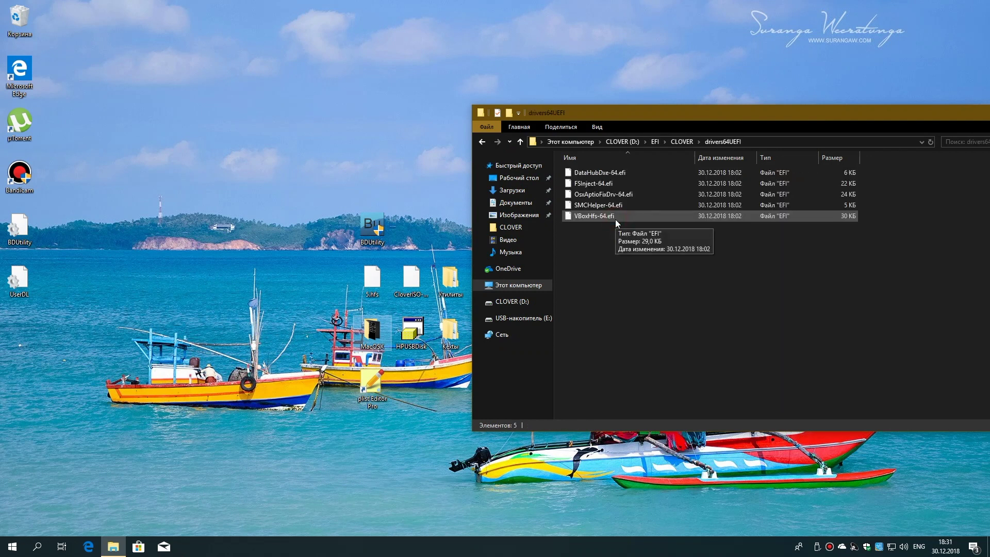
{"action": "left_click_drag", "start_coordinate": [607, 233], "coordinate": [578, 140]}
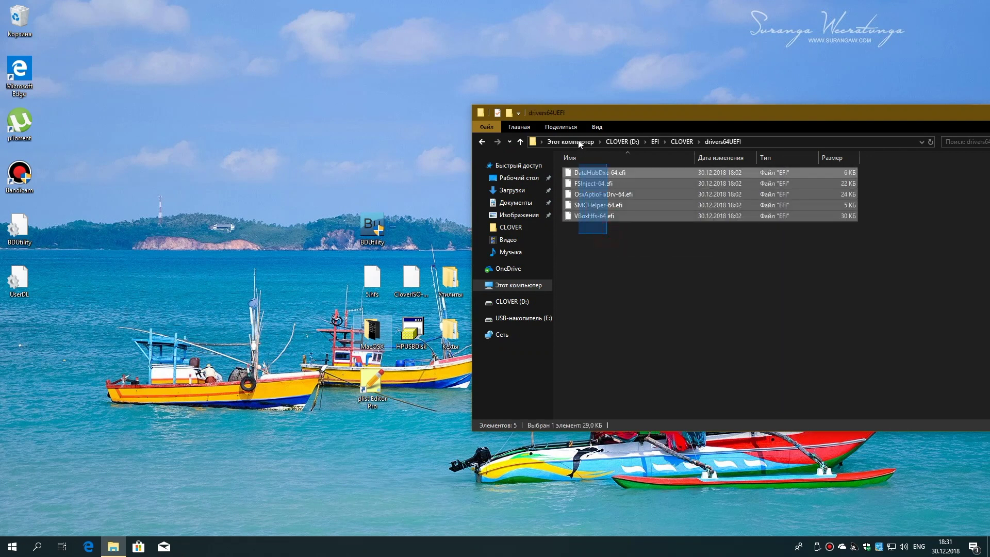
{"action": "left_click", "coordinate": [593, 261]}
{"action": "left_click_drag", "start_coordinate": [722, 109], "coordinate": [460, 128]}
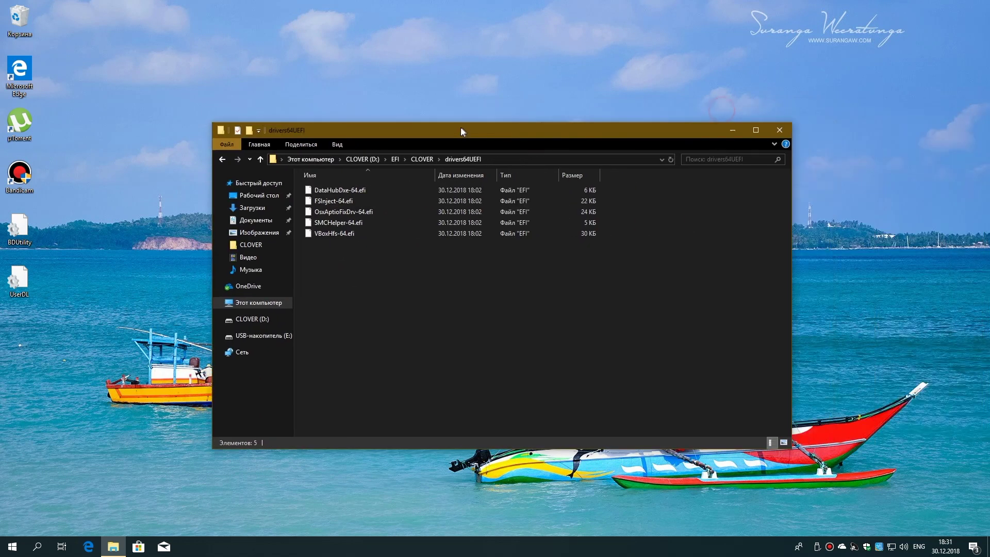
{"action": "left_click", "coordinate": [779, 130]}
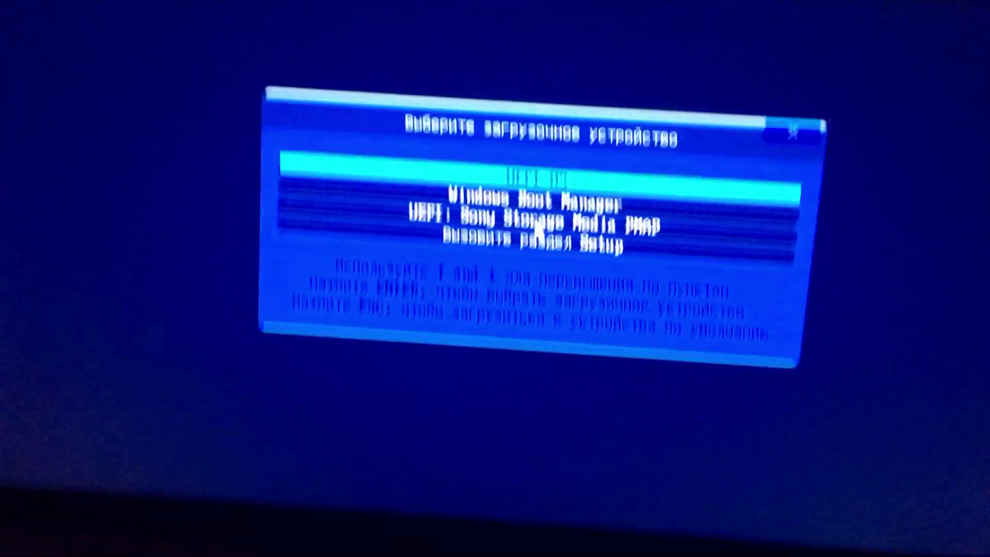
Boot the UEFI: Sony Storage Media PMAP drive into Clover's Install macOS Mojave entry and continue the installer in English
{"action": "left_click", "coordinate": [536, 227]}
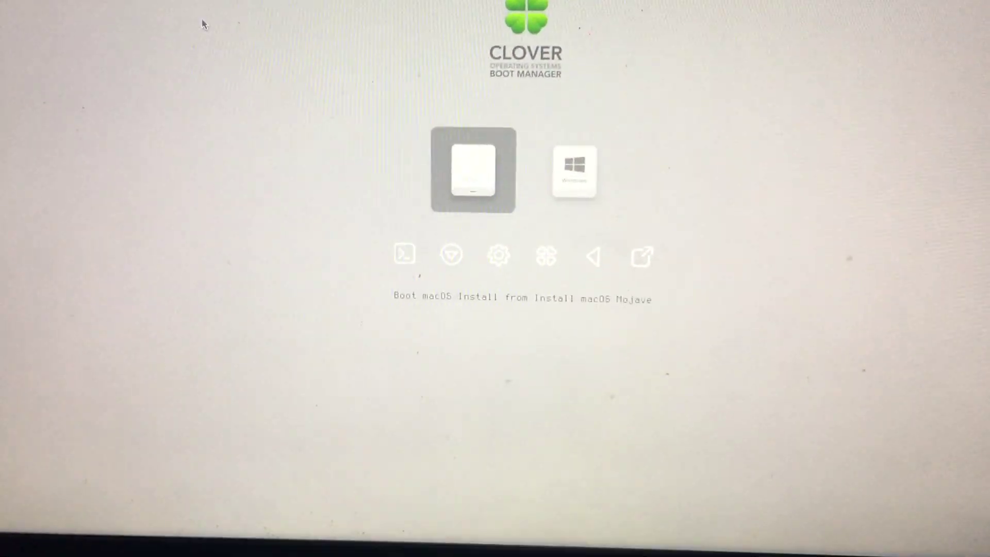
{"action": "key", "text": "Return"}
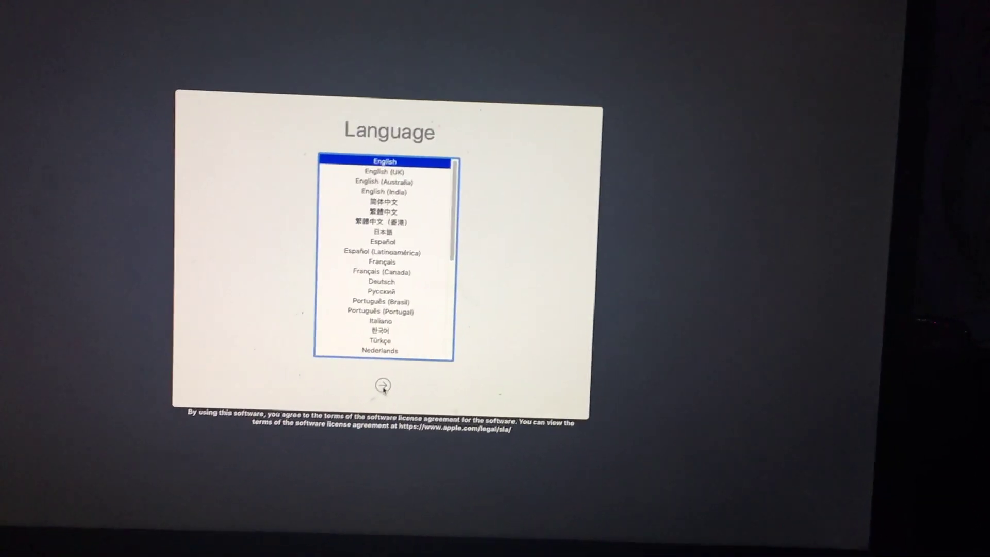
{"action": "left_click", "coordinate": [383, 387]}
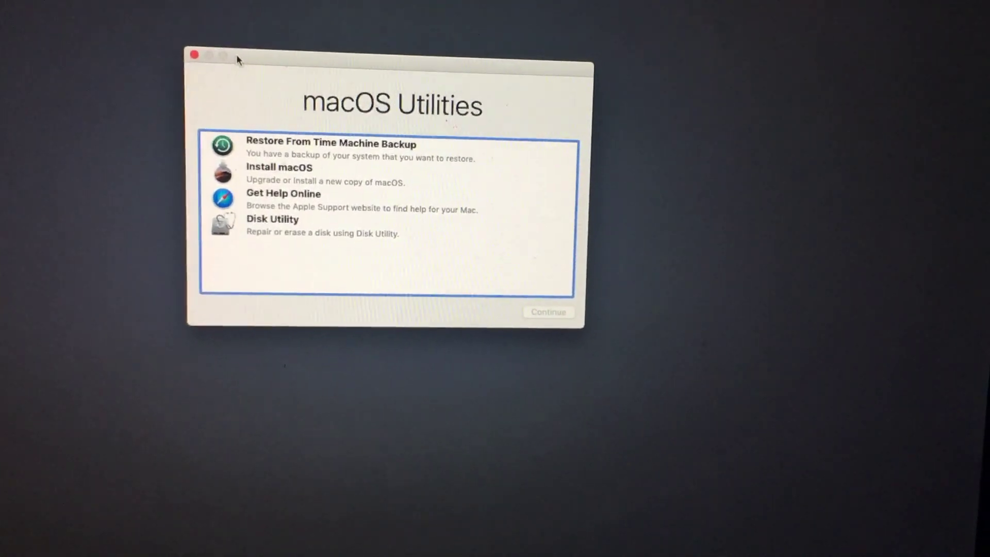
Look through the macOS Utilities options: Disk Utility, Get Help Online, Install macOS and Restore From Time Machine Backup
{"action": "left_click", "coordinate": [397, 232]}
{"action": "left_click", "coordinate": [355, 201]}
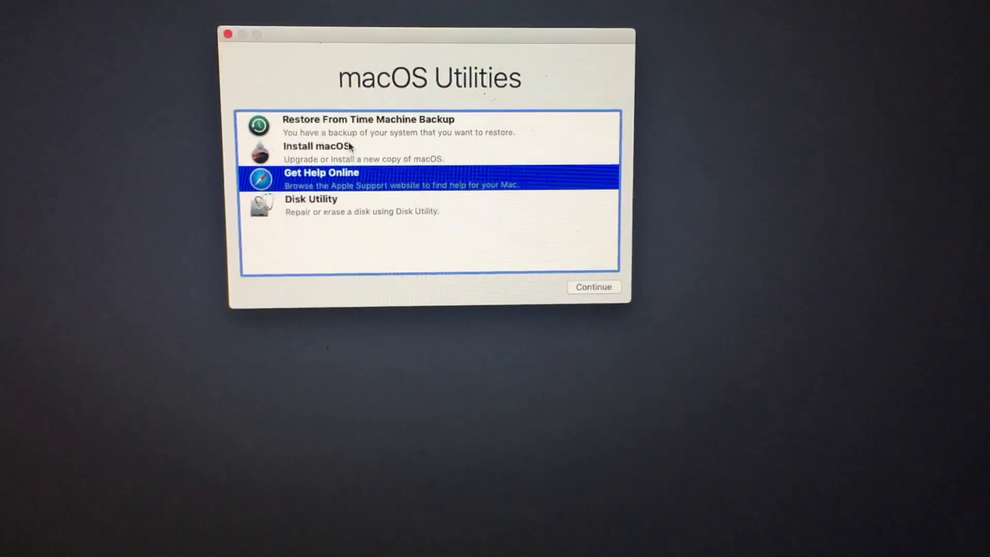
{"action": "left_click", "coordinate": [349, 147]}
{"action": "left_click", "coordinate": [320, 123]}
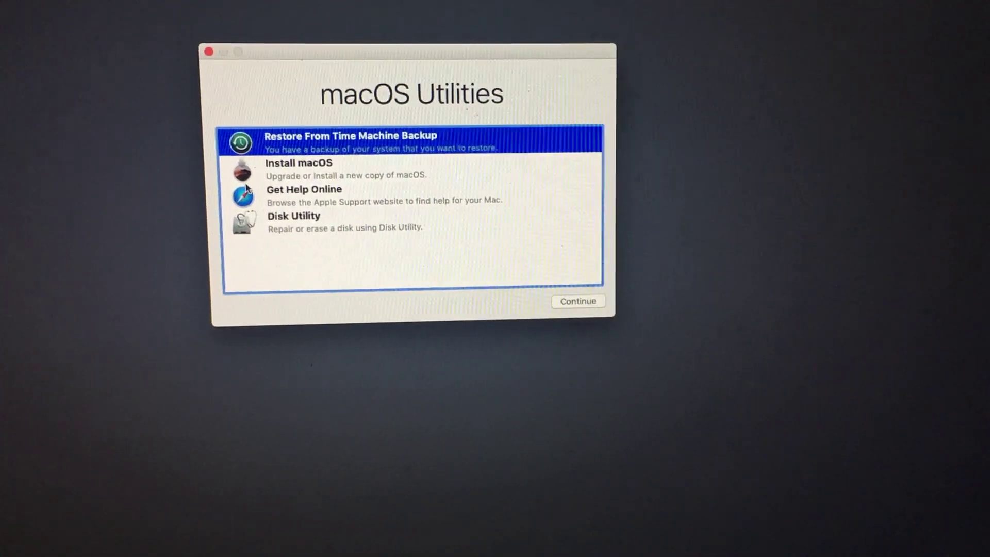